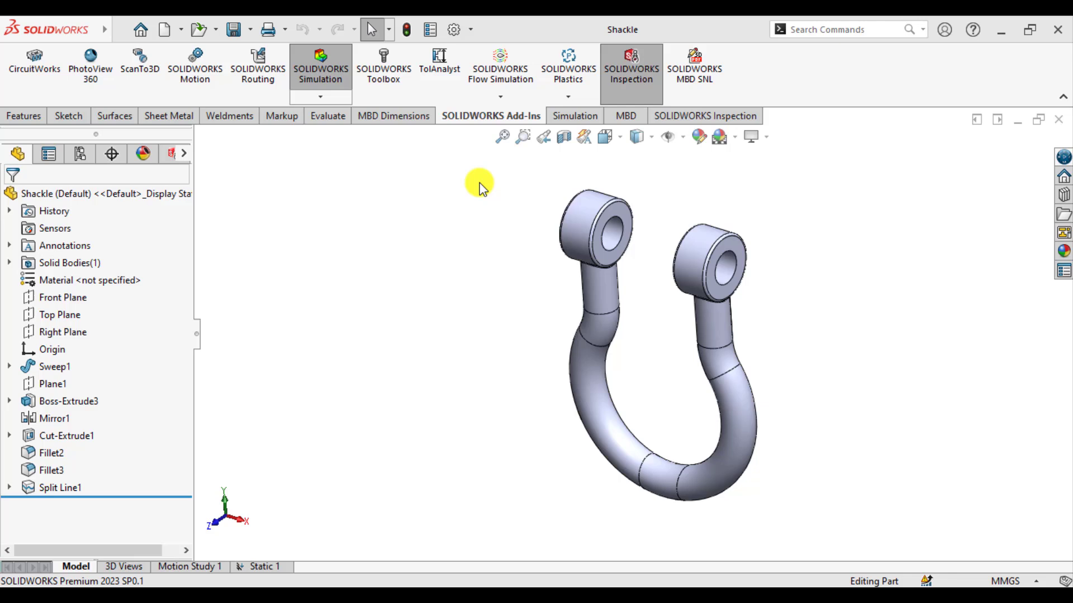
- Create a new nonlinear static simulation study for the shackle with the default name
{"action": "left_click", "coordinate": [573, 117]}
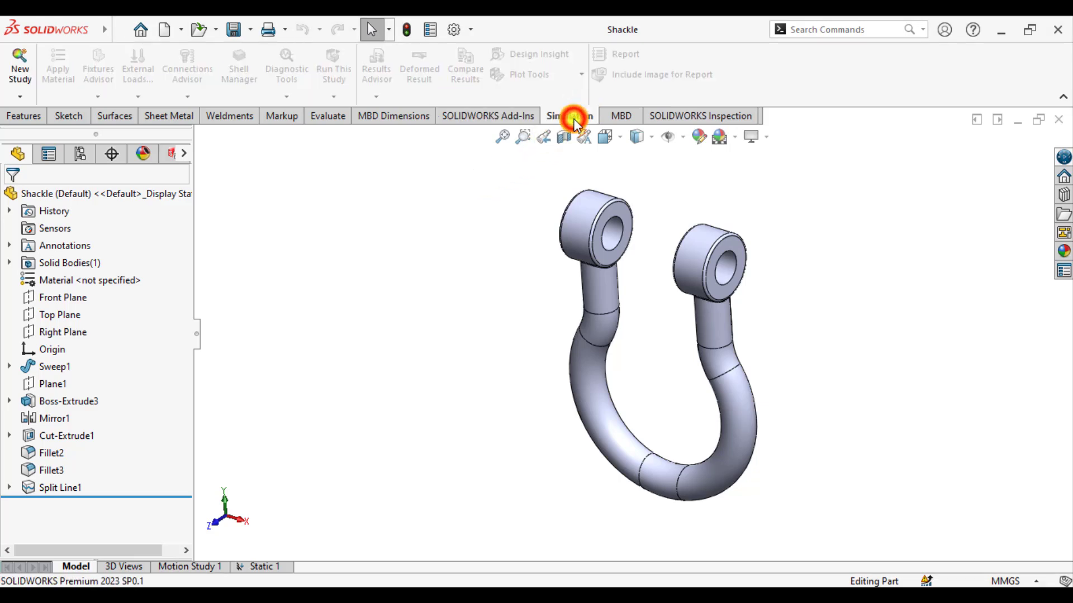
{"action": "left_click", "coordinate": [20, 74]}
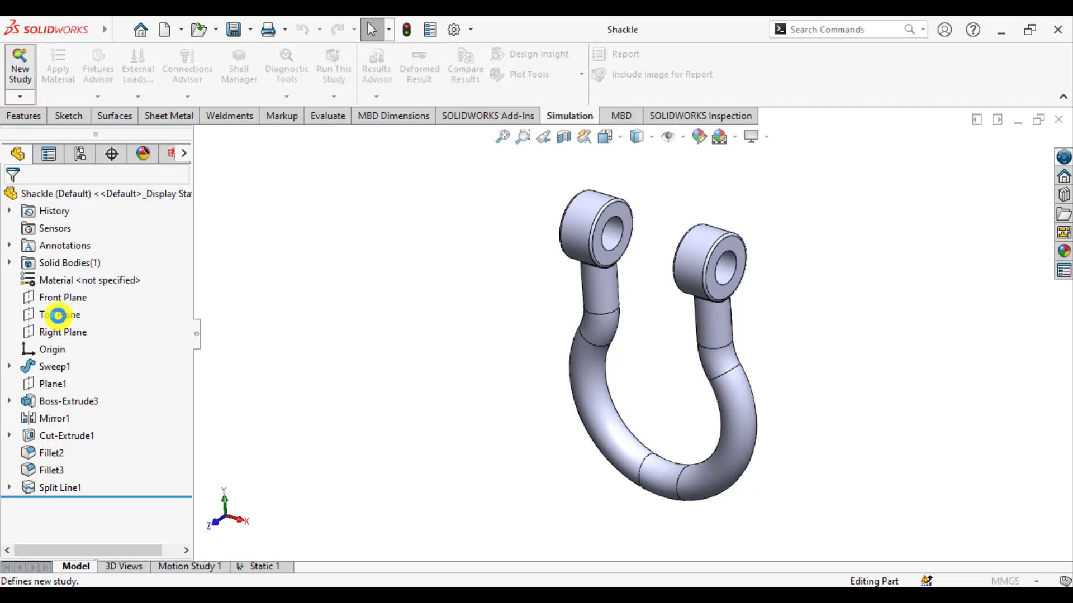
{"action": "left_click_drag", "start_coordinate": [184, 350], "coordinate": [189, 476]}
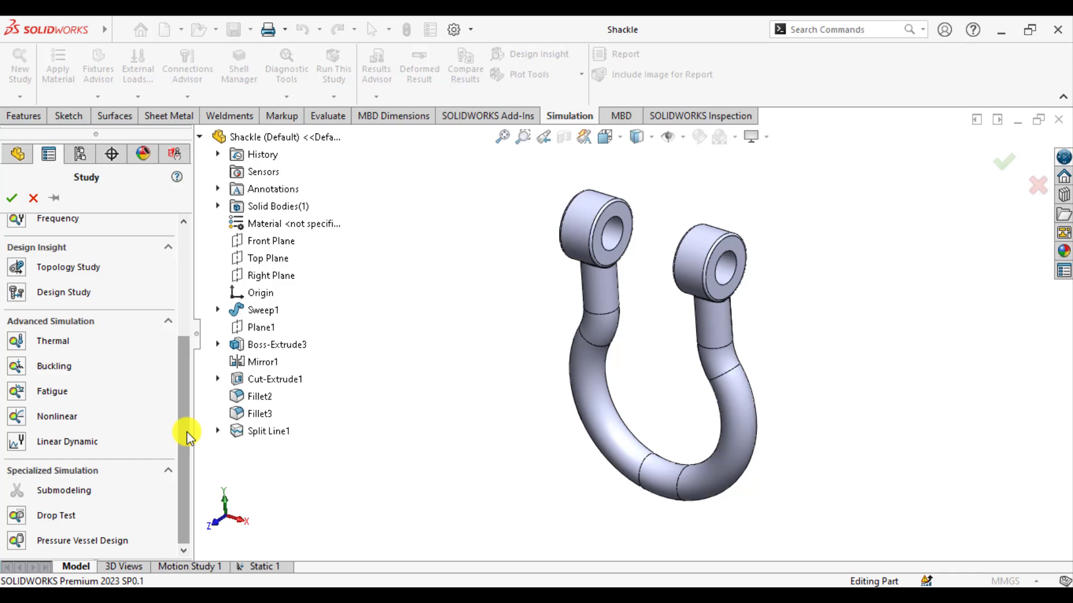
{"action": "left_click", "coordinate": [18, 417]}
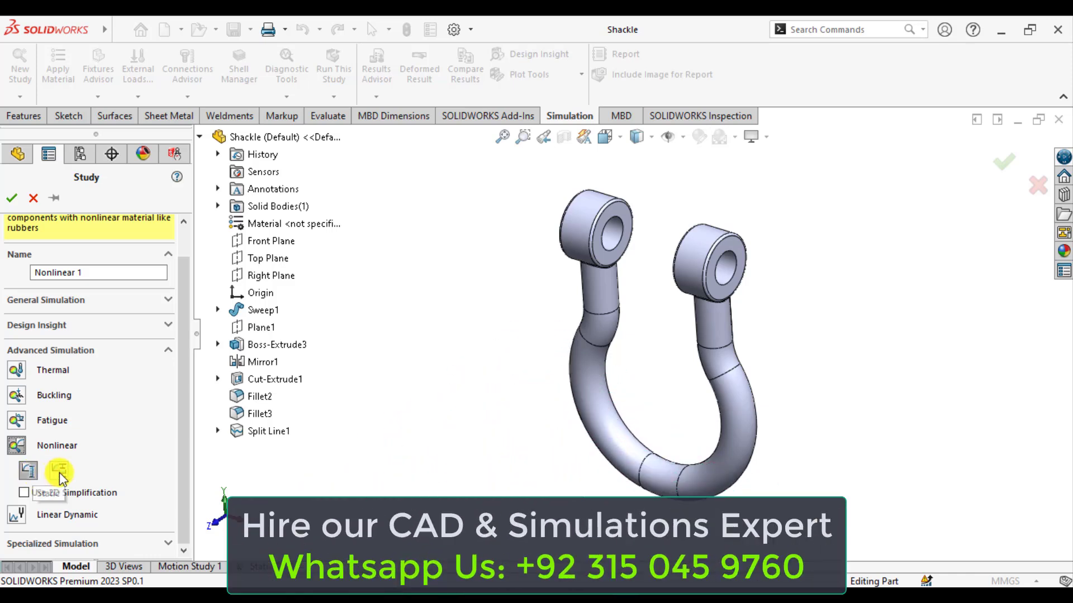
{"action": "left_click", "coordinate": [12, 199]}
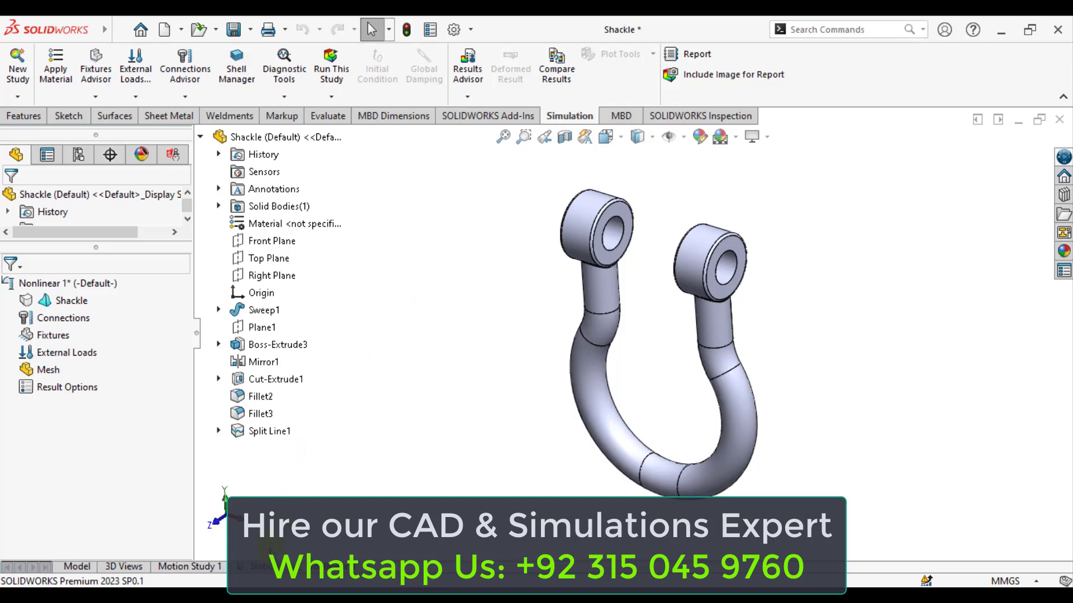
- Display the von Mises stress plot of the Static 1 study, and return to the Nonlinear 1 study
{"action": "left_click", "coordinate": [260, 568]}
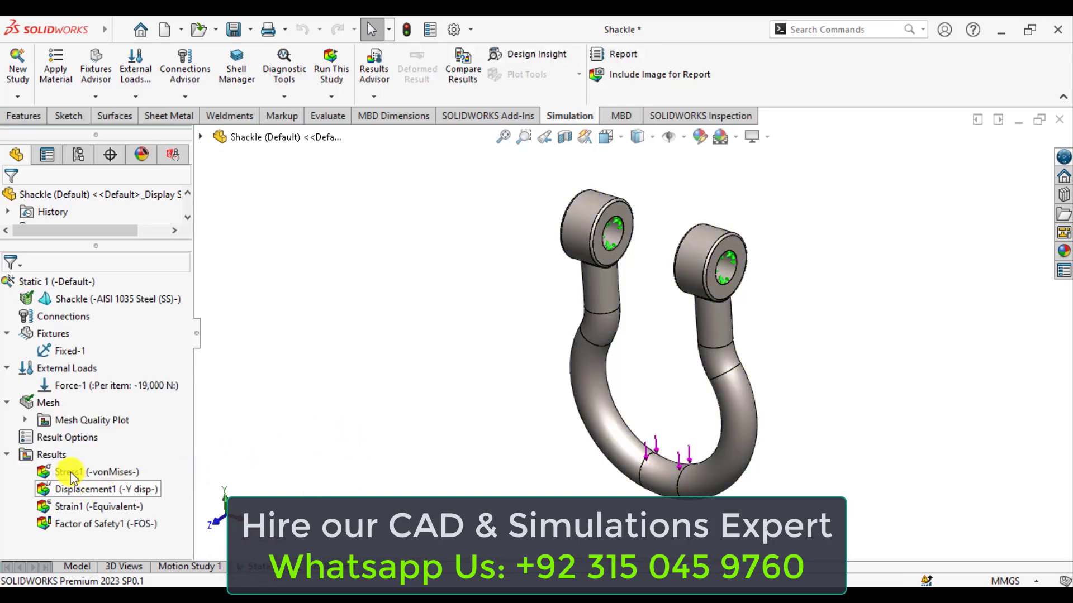
{"action": "left_click", "coordinate": [68, 472]}
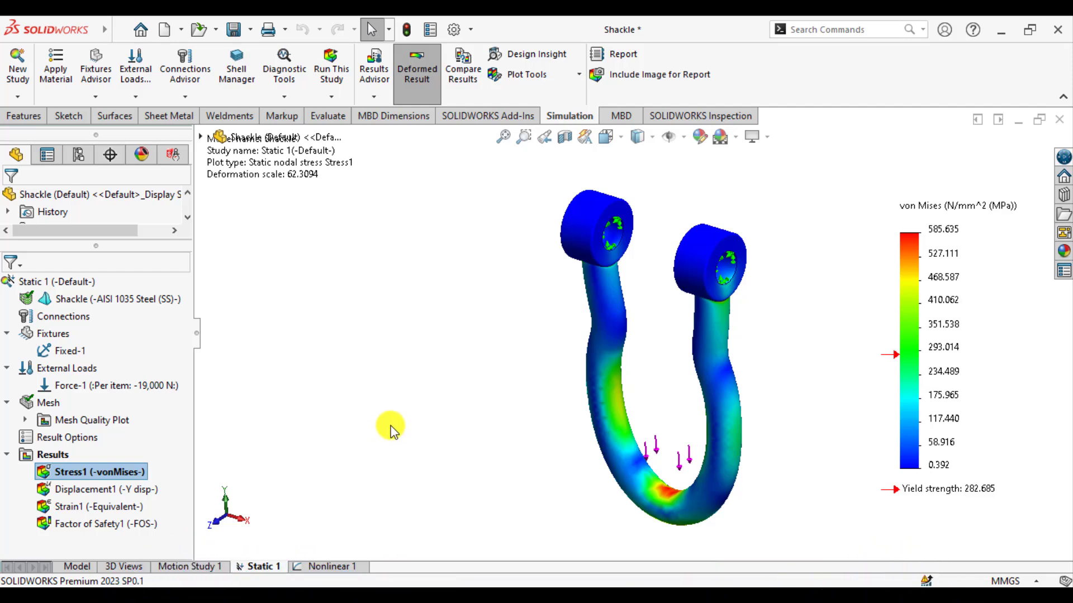
{"action": "left_click", "coordinate": [320, 568]}
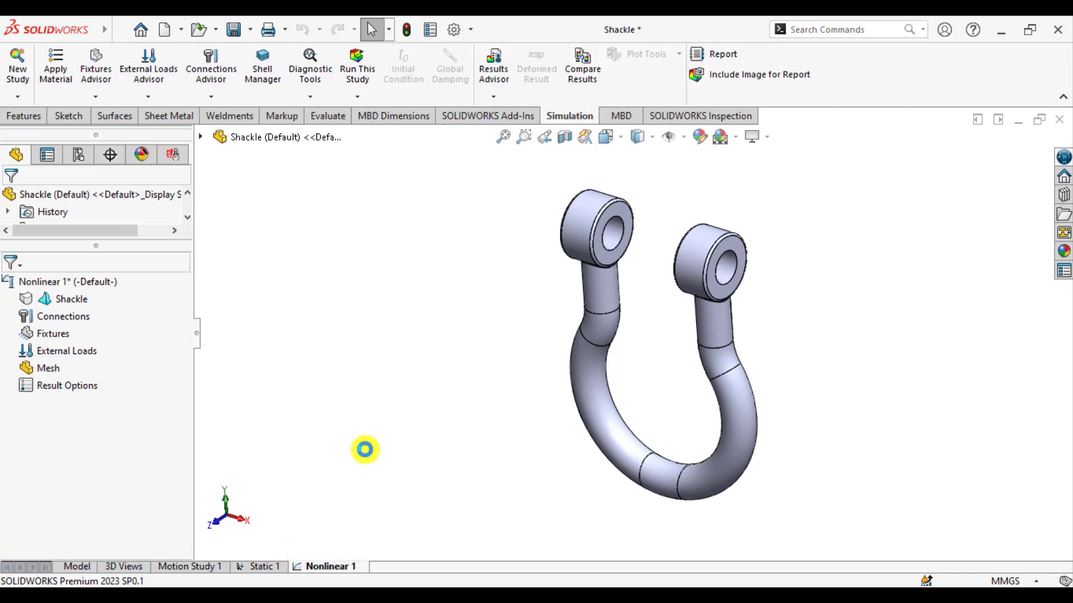
{"action": "left_click", "coordinate": [390, 388]}
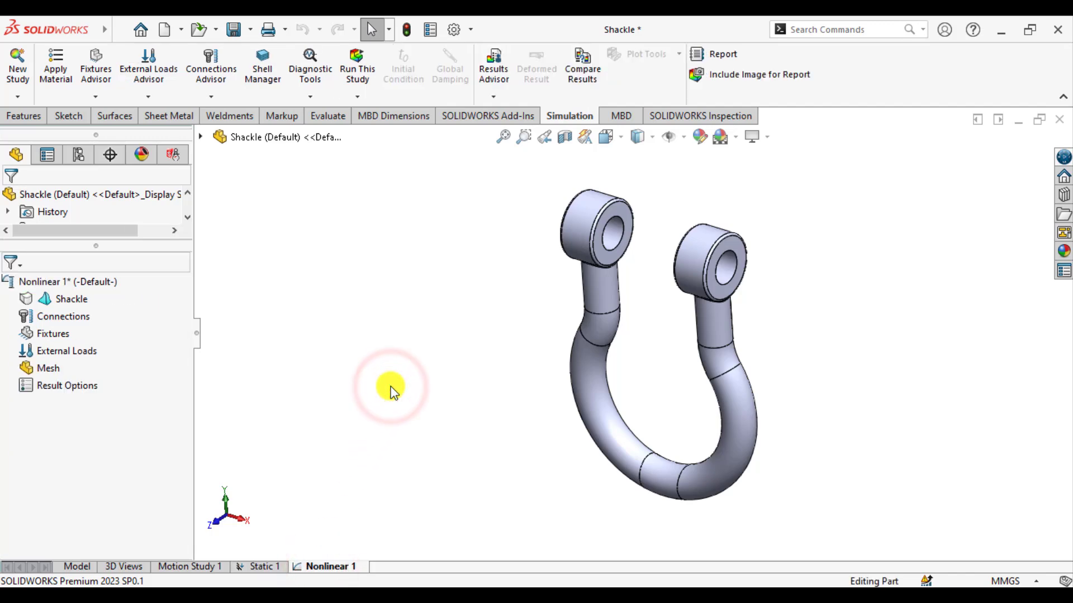
{"action": "left_click", "coordinate": [77, 284]}
{"action": "right_click", "coordinate": [77, 286]}
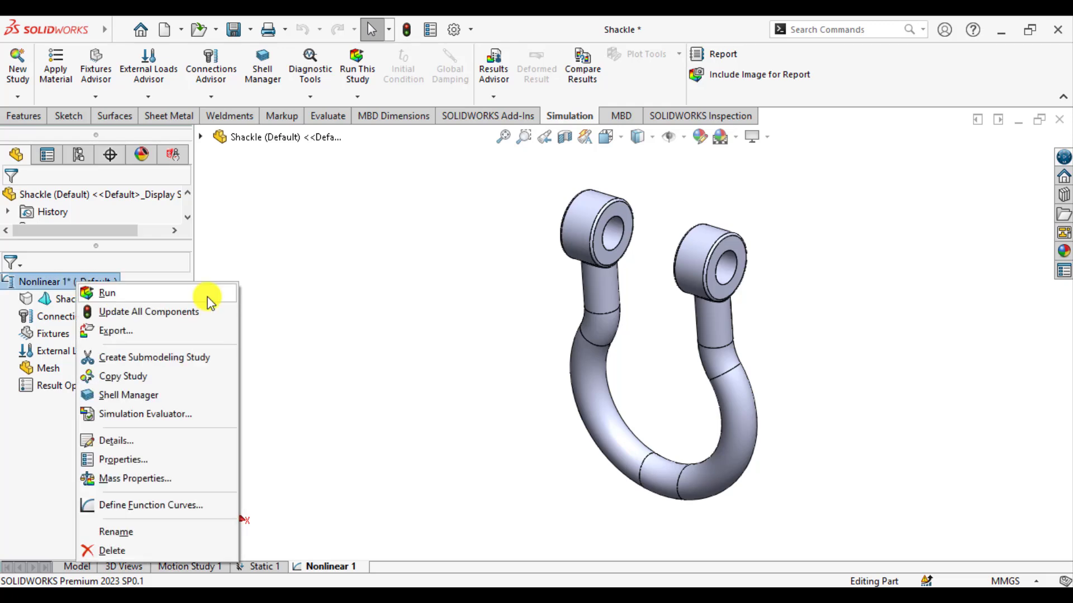
{"action": "left_click", "coordinate": [297, 297]}
- Check the stress-strain curve of AISI 1035 Steel (SS) and apply that material to the shackle body in the nonlinear study
{"action": "left_click", "coordinate": [73, 302]}
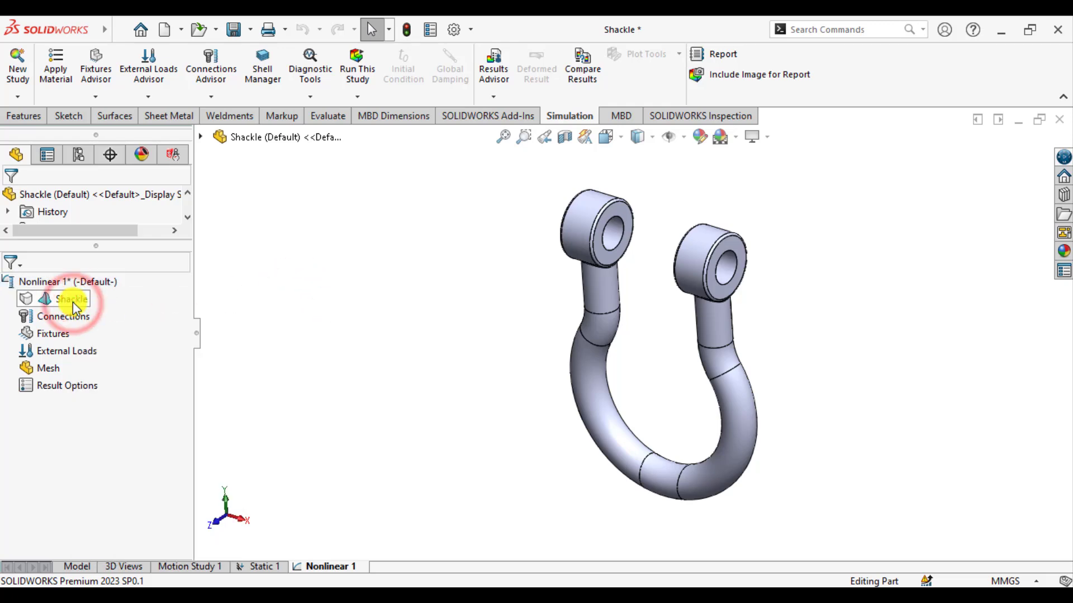
{"action": "right_click", "coordinate": [73, 302]}
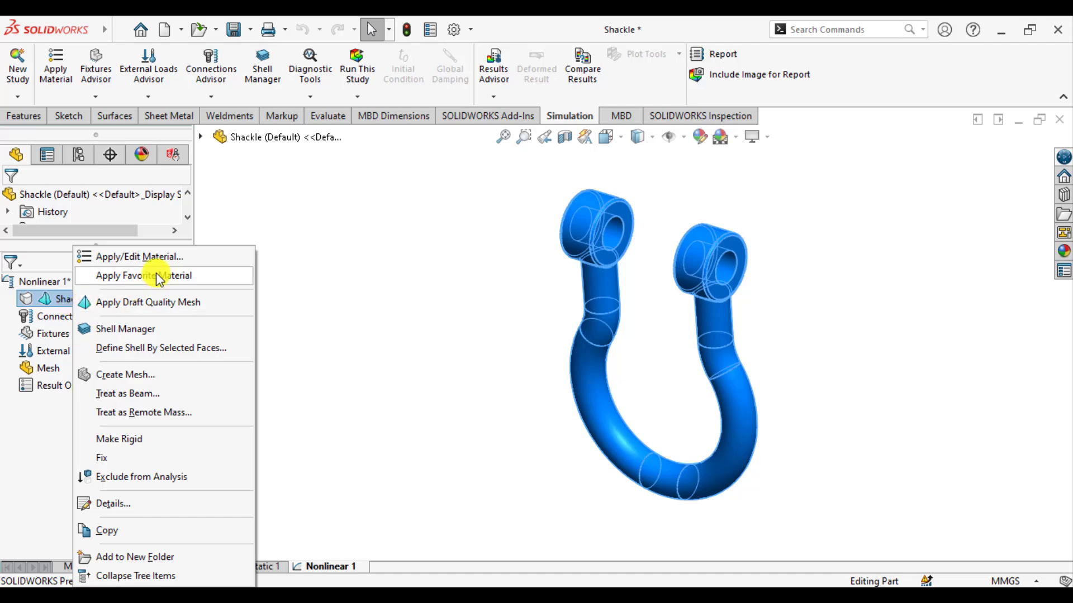
{"action": "left_click", "coordinate": [152, 257]}
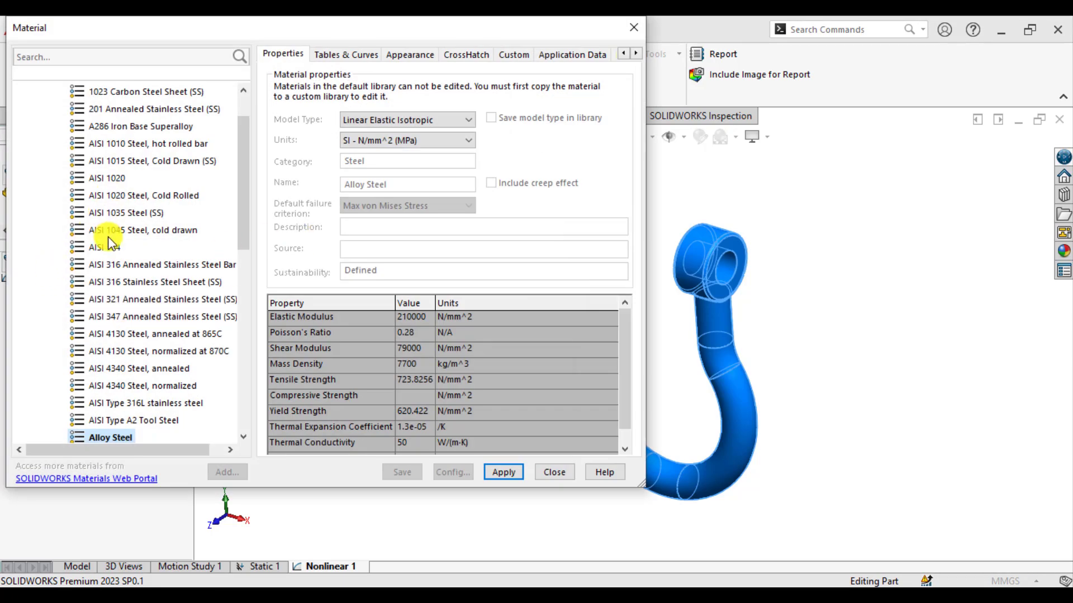
{"action": "left_click", "coordinate": [112, 213]}
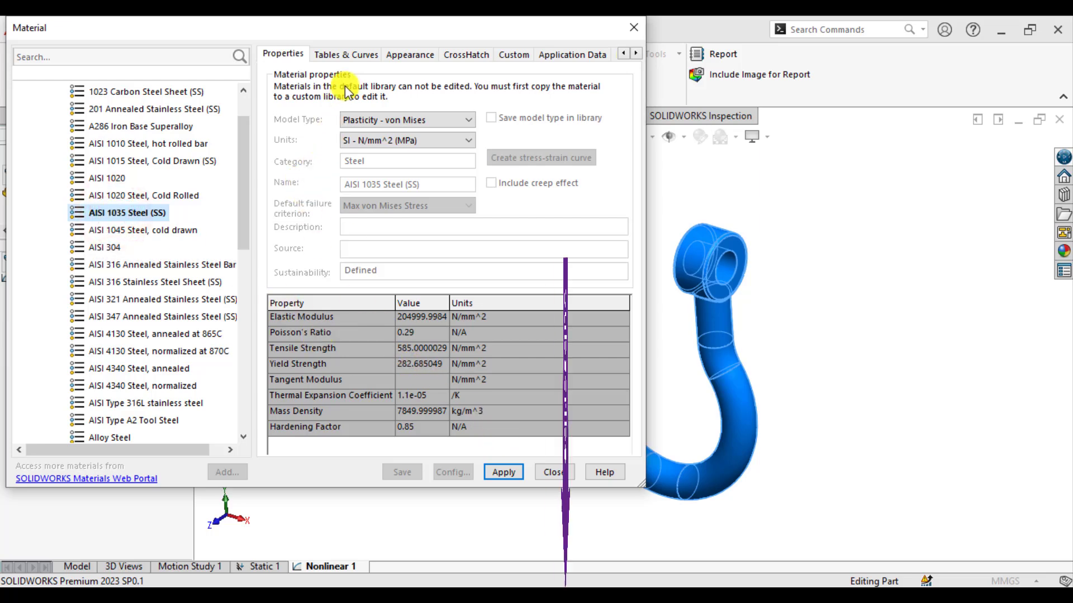
{"action": "left_click", "coordinate": [340, 55]}
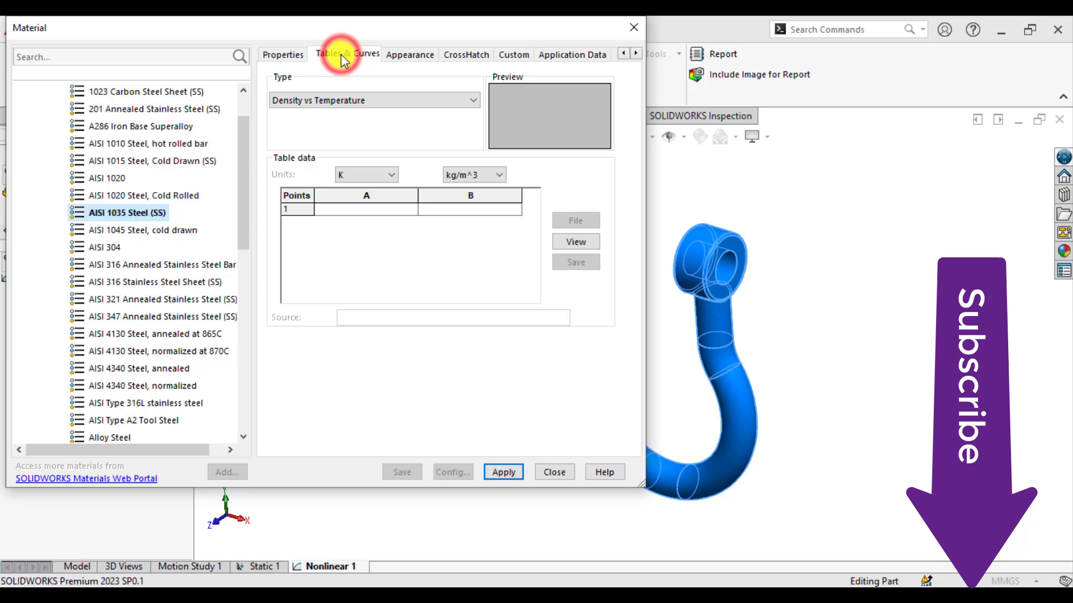
{"action": "left_click", "coordinate": [349, 104]}
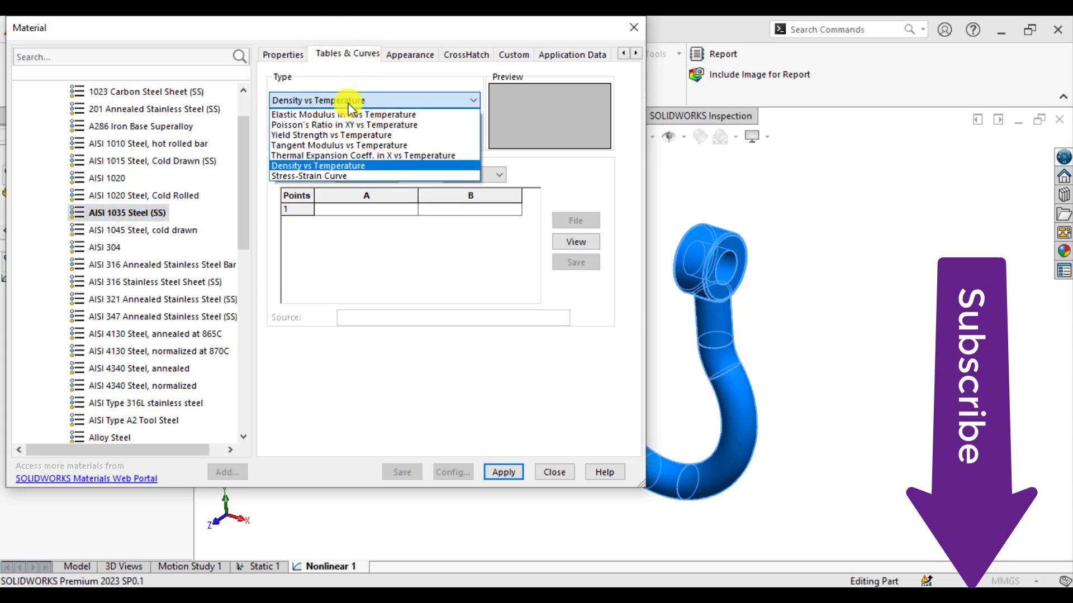
{"action": "left_click", "coordinate": [308, 171]}
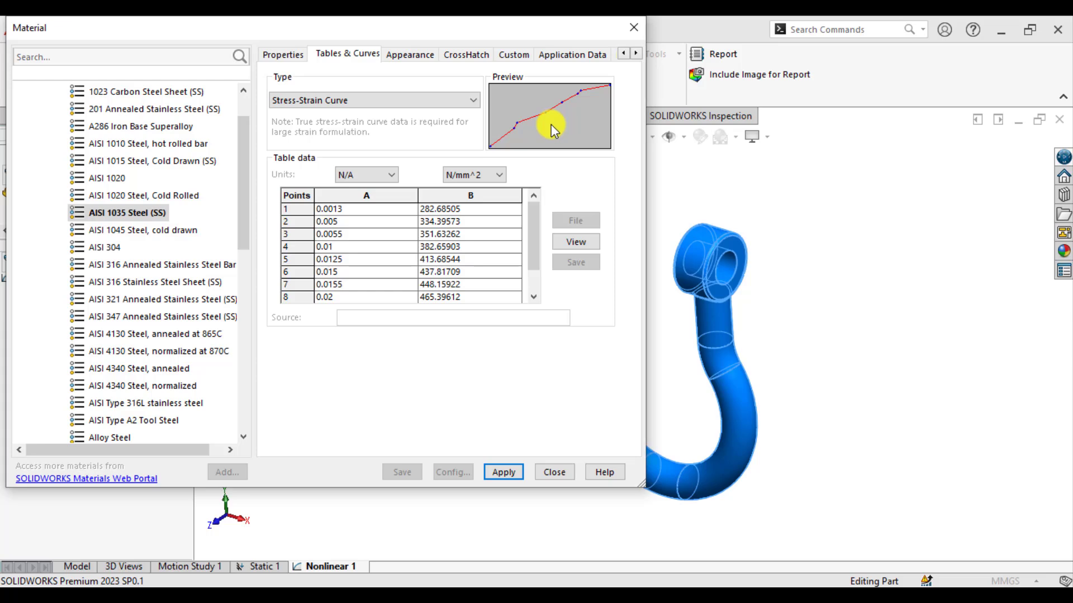
{"action": "left_click", "coordinate": [504, 472]}
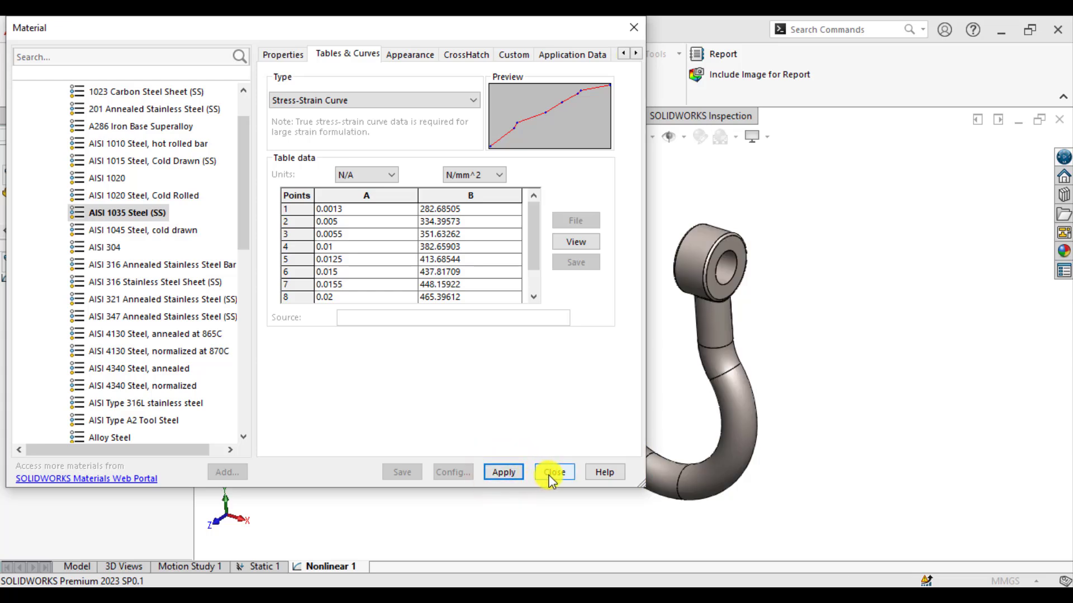
{"action": "left_click", "coordinate": [541, 478]}
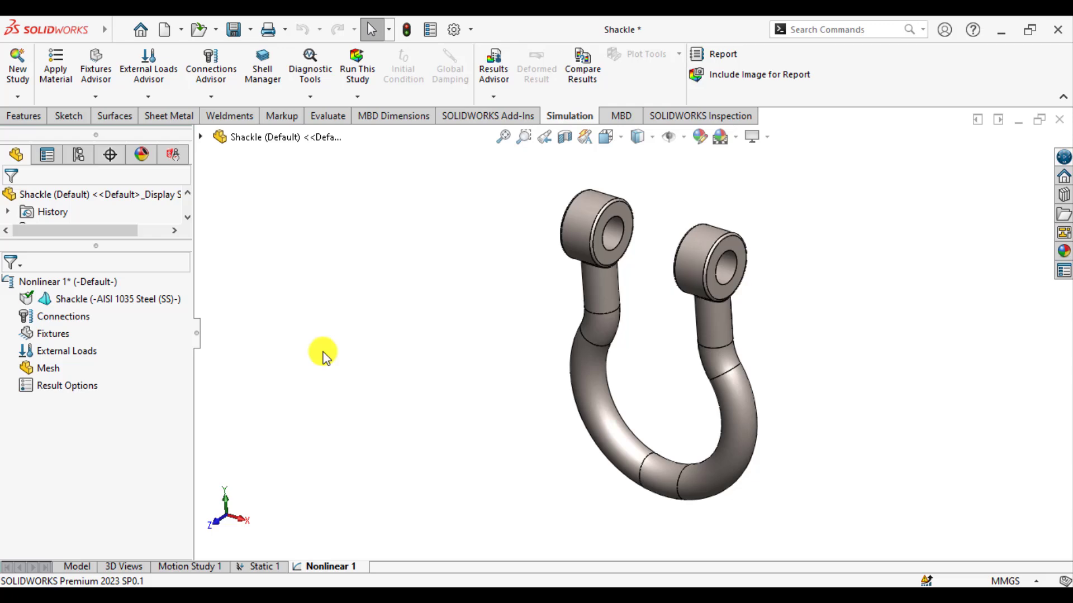
- Review the time stepping and solution options in the nonlinear study's properties without changing them
{"action": "right_click", "coordinate": [77, 281]}
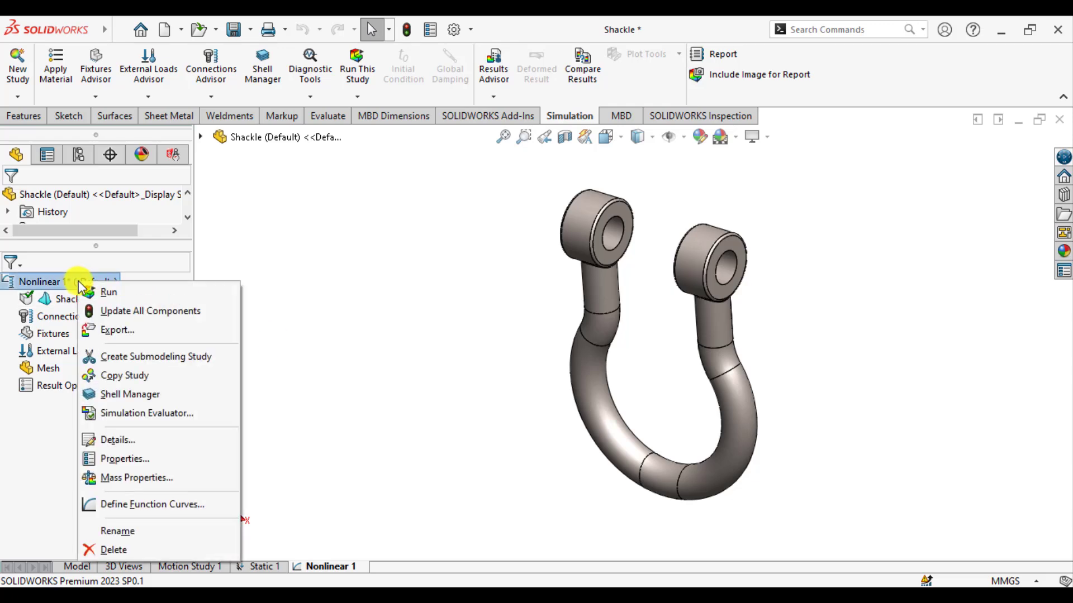
{"action": "left_click", "coordinate": [127, 466]}
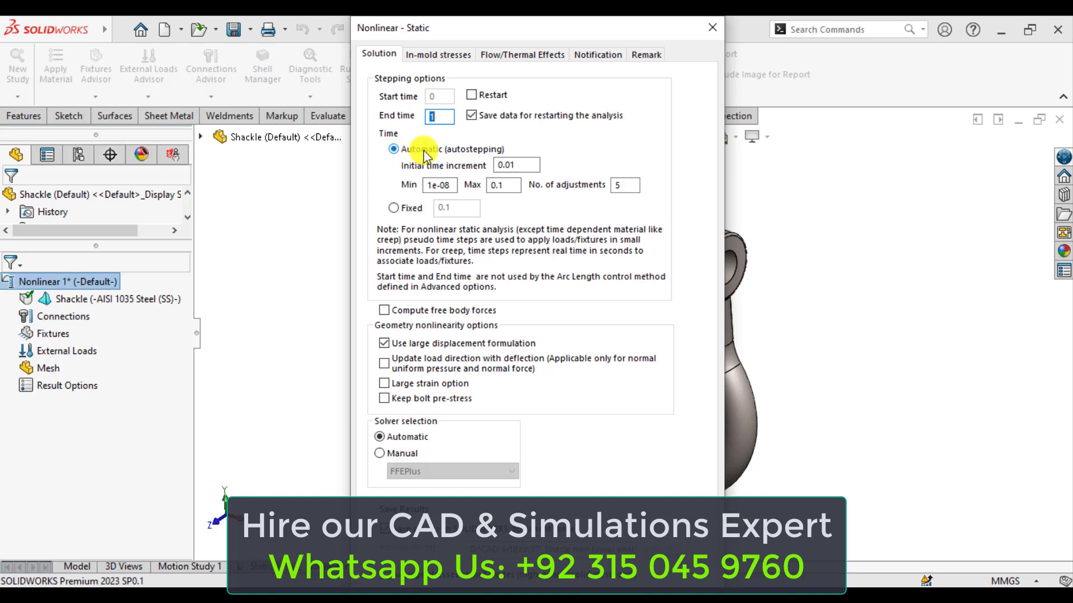
{"action": "left_click", "coordinate": [511, 165]}
{"action": "left_click", "coordinate": [712, 28]}
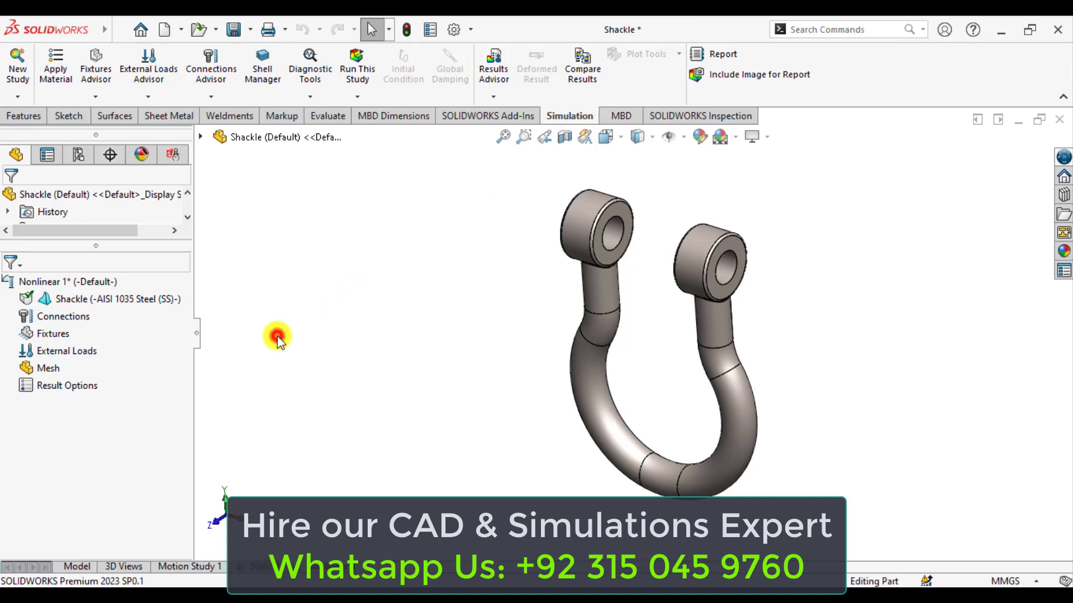
- Add a Fixed Geometry fixture to the cylindrical hole faces of both shackle eyes
{"action": "right_click", "coordinate": [49, 334]}
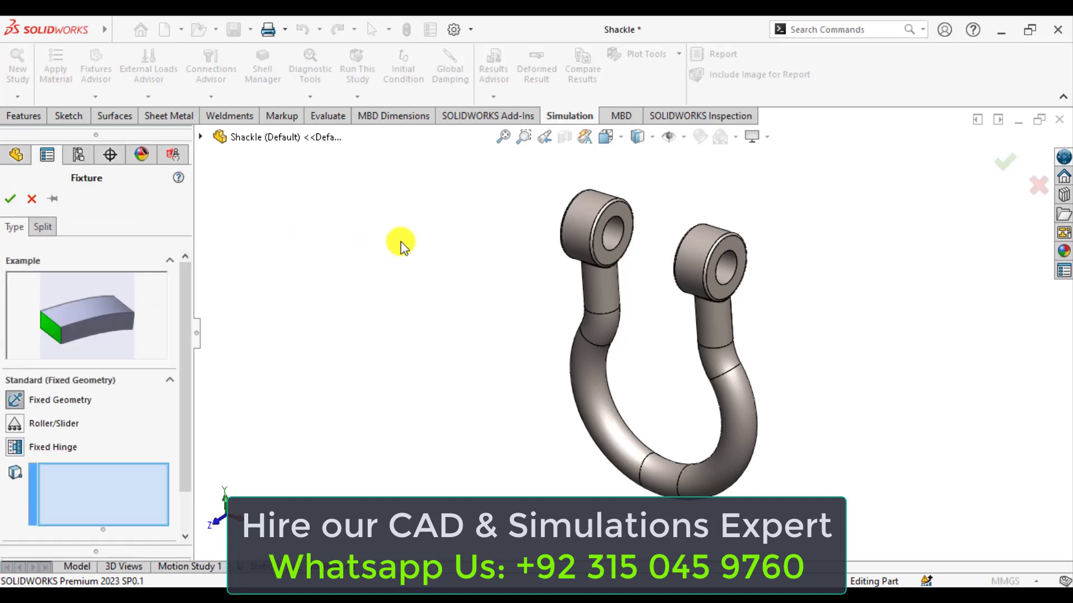
{"action": "left_click", "coordinate": [615, 235]}
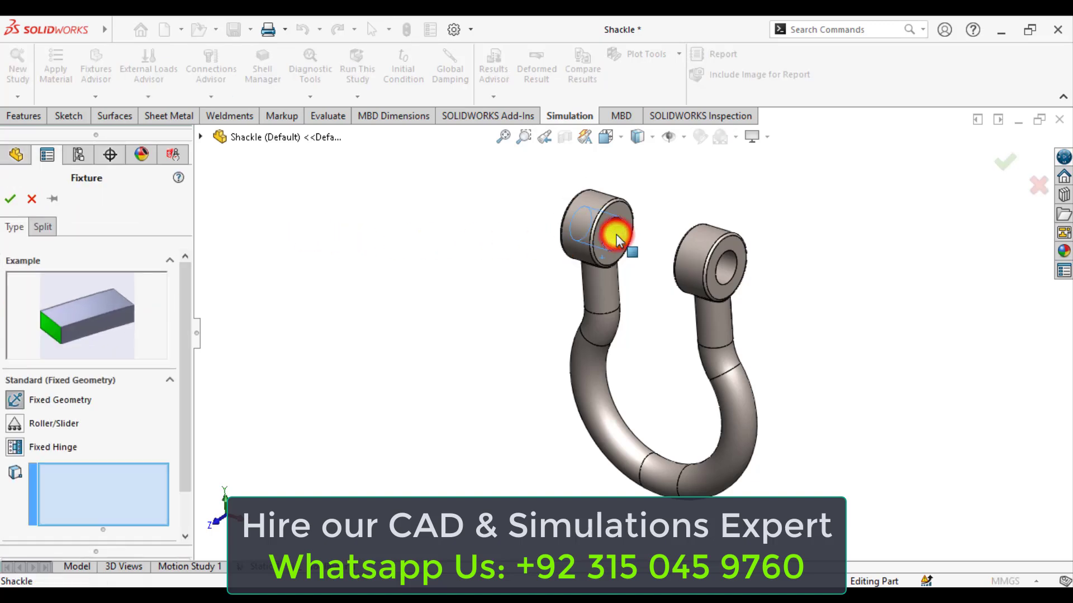
{"action": "left_click", "coordinate": [727, 274]}
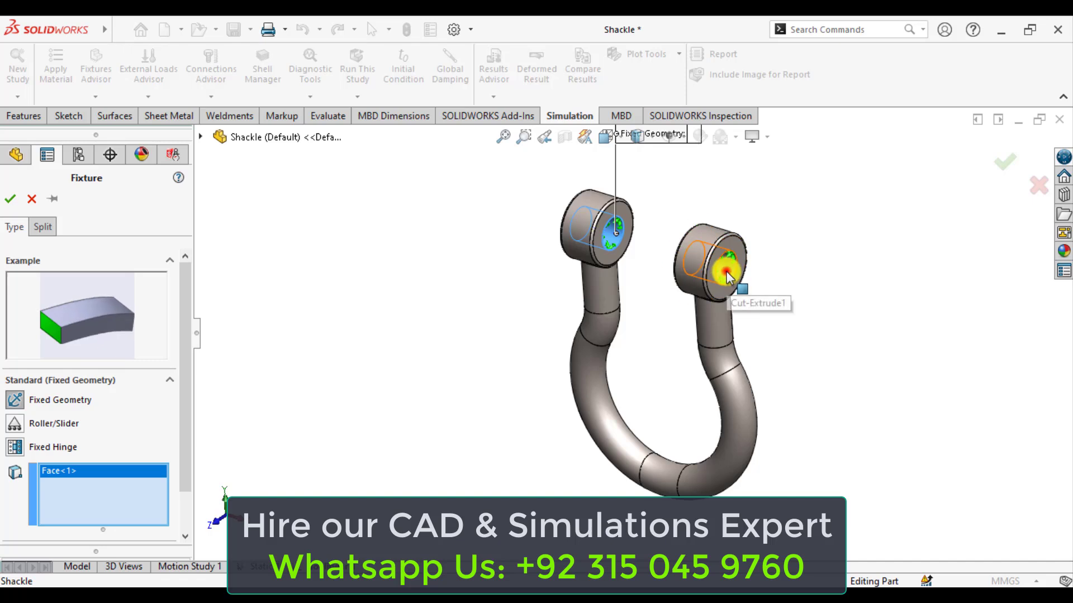
{"action": "left_click", "coordinate": [12, 200]}
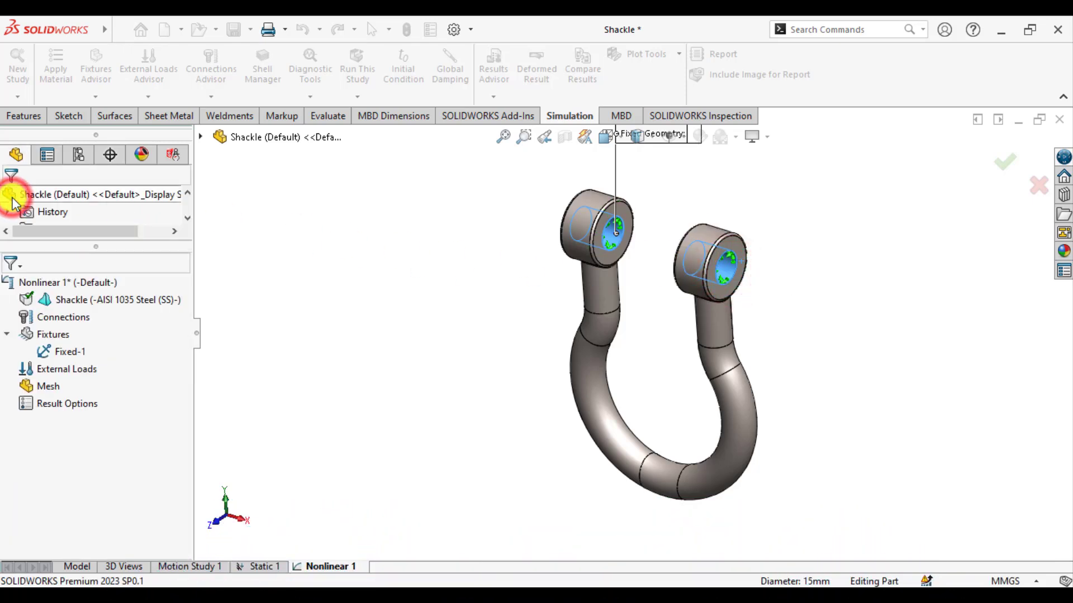
{"action": "left_click", "coordinate": [400, 296]}
- Start a force load on the split face at the bottom of the shackle bow, with Top Plane as its direction reference
{"action": "right_click", "coordinate": [35, 371]}
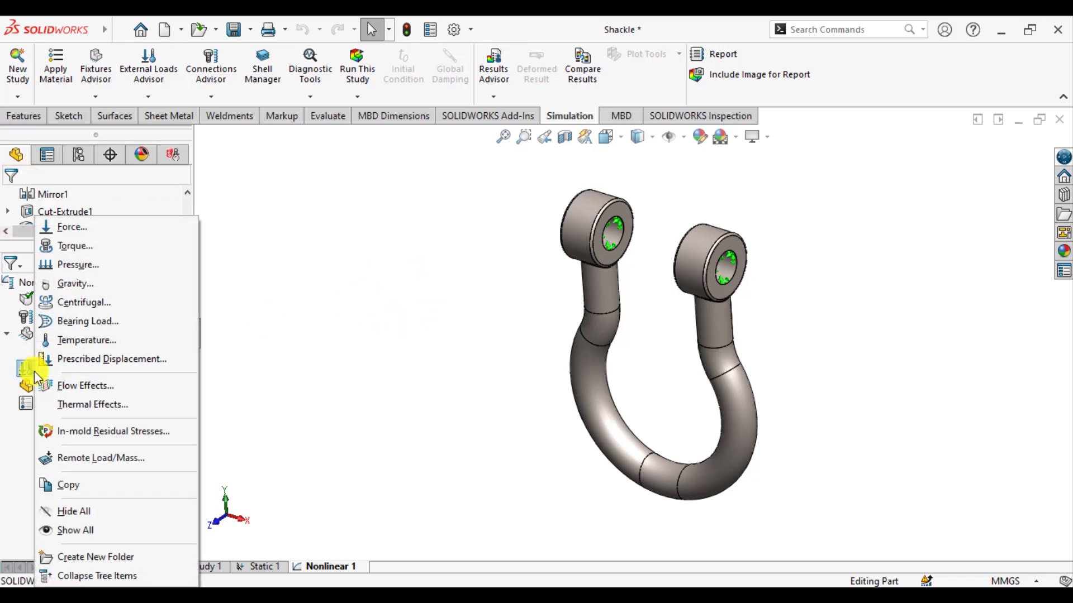
{"action": "left_click", "coordinate": [59, 228]}
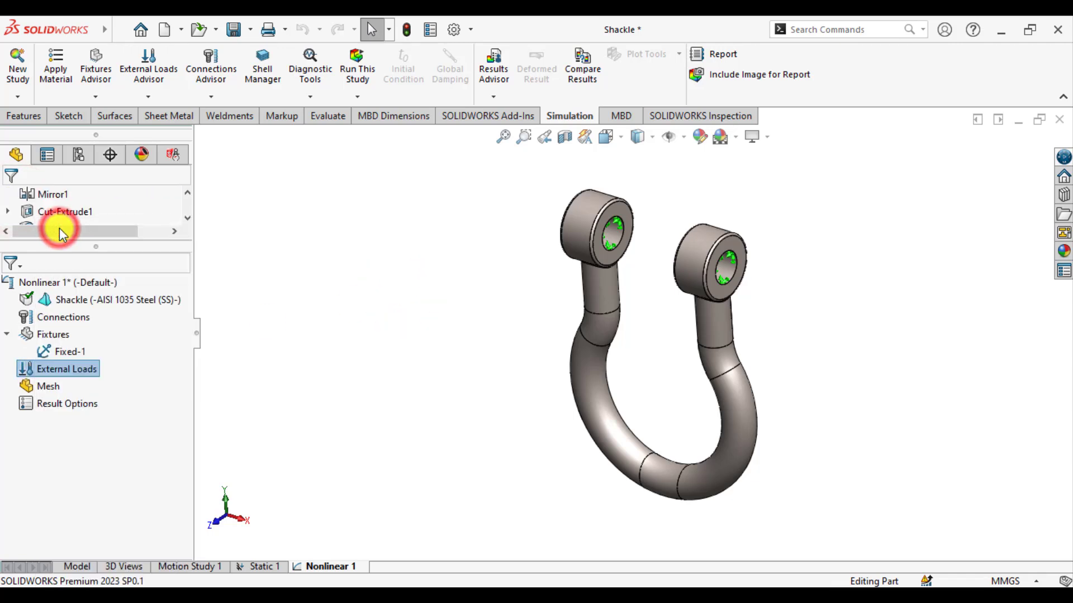
{"action": "left_click", "coordinate": [663, 464]}
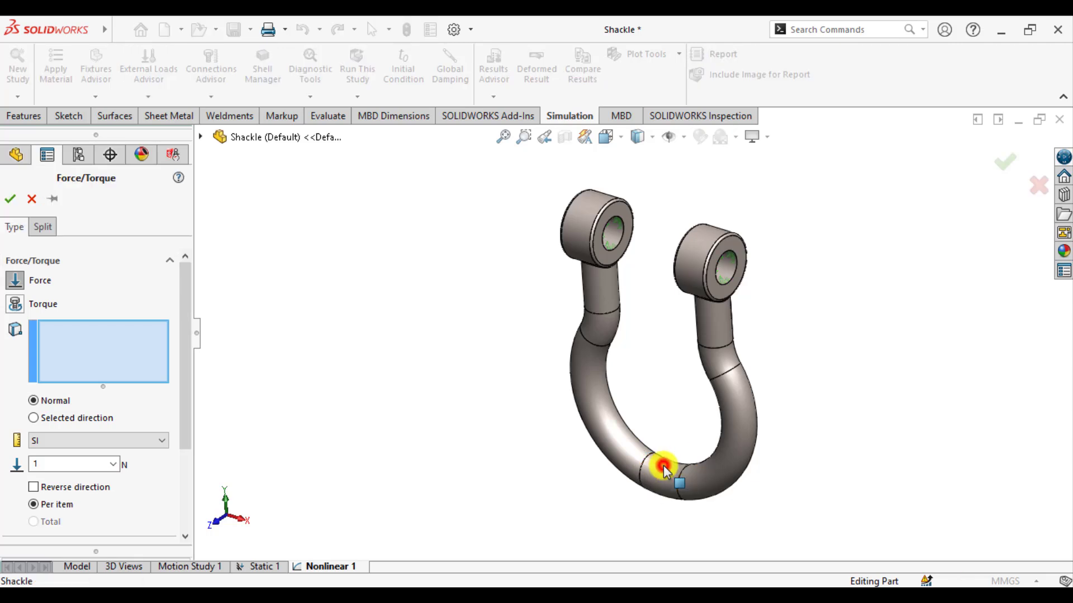
{"action": "left_click", "coordinate": [34, 418]}
{"action": "left_click", "coordinate": [200, 137]}
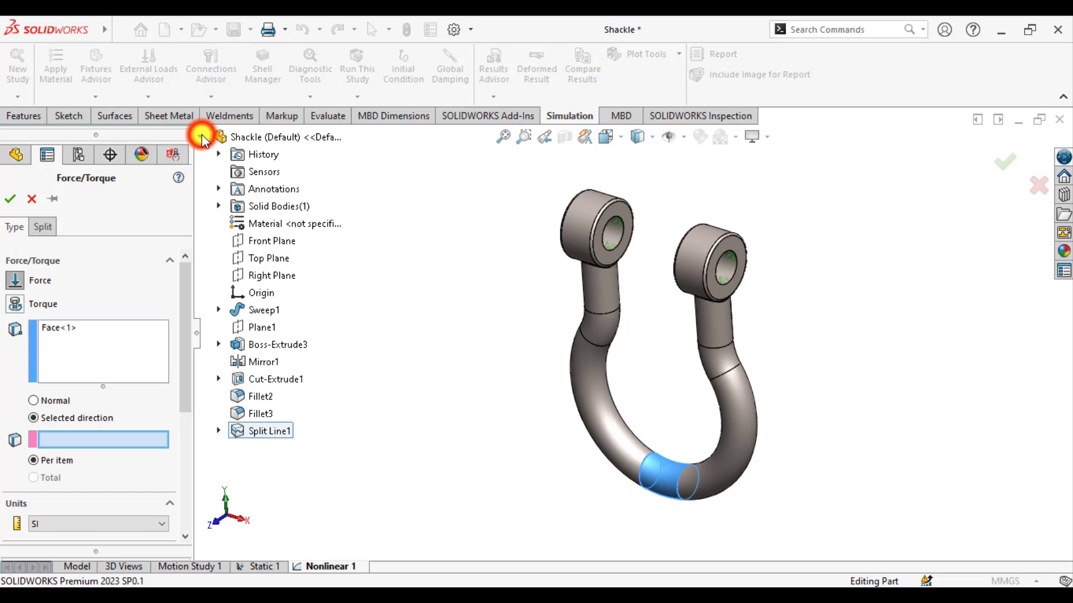
{"action": "left_click", "coordinate": [263, 262]}
- Set the force to 19000 N normal to the plane with its direction reversed, and apply the load
{"action": "left_click_drag", "start_coordinate": [187, 336], "coordinate": [129, 443]}
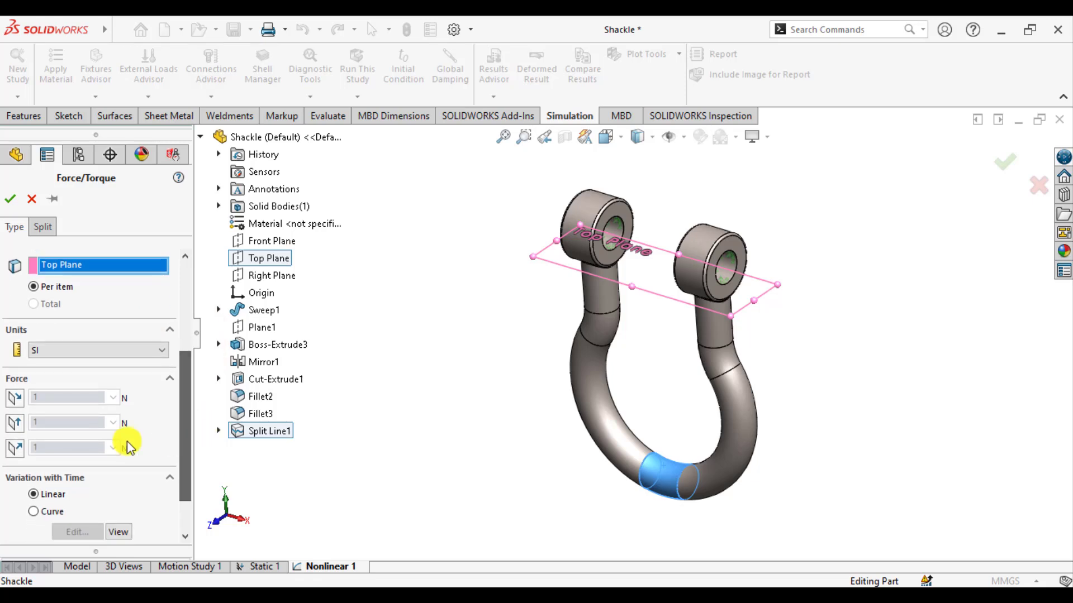
{"action": "left_click", "coordinate": [15, 451]}
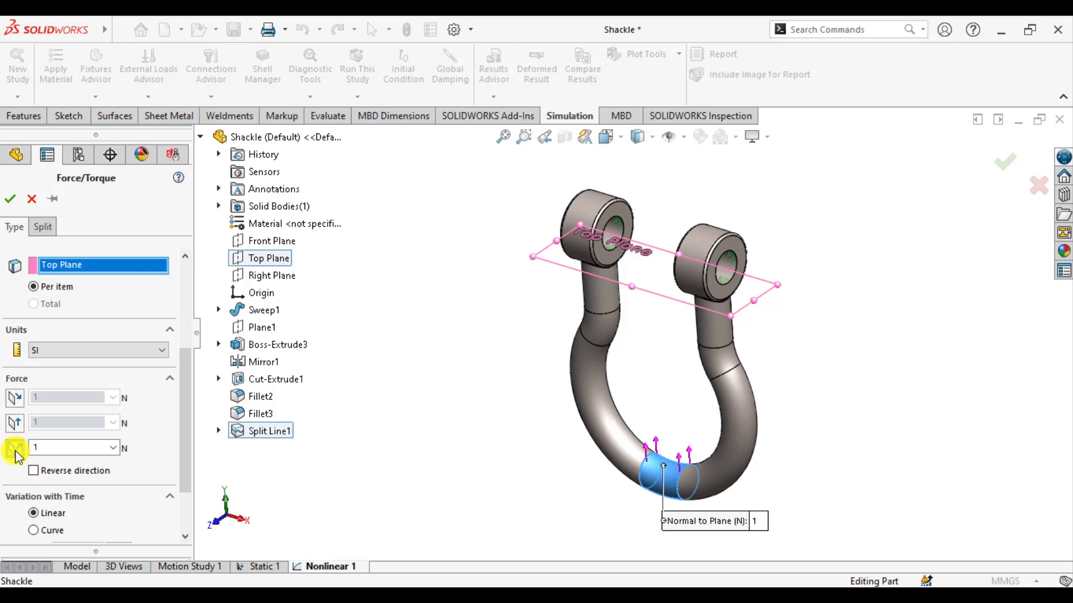
{"action": "left_click", "coordinate": [33, 471]}
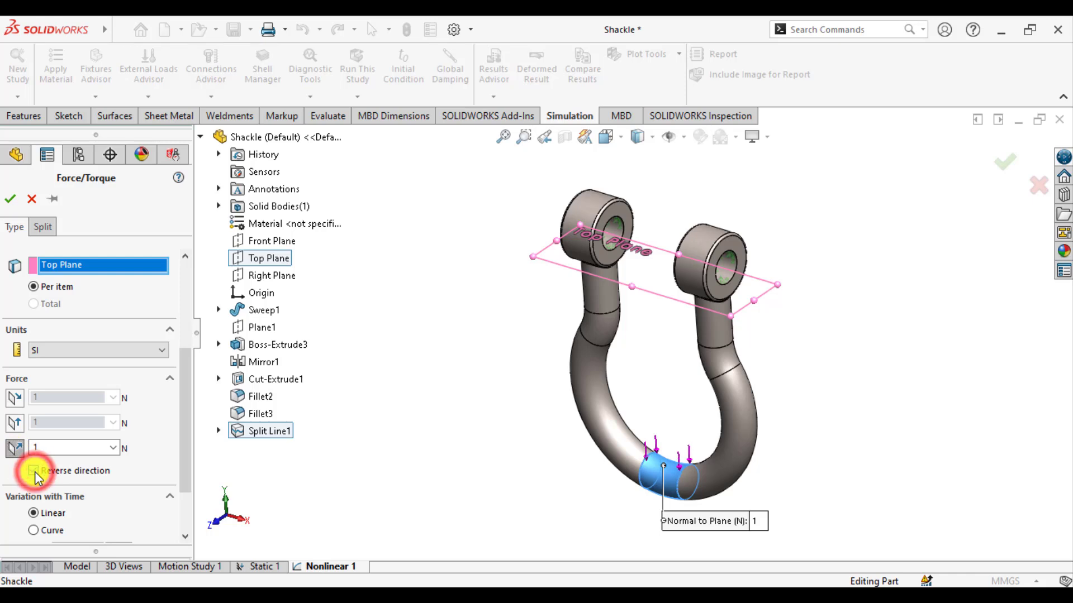
{"action": "left_click", "coordinate": [46, 446]}
{"action": "type", "text": "19000"}
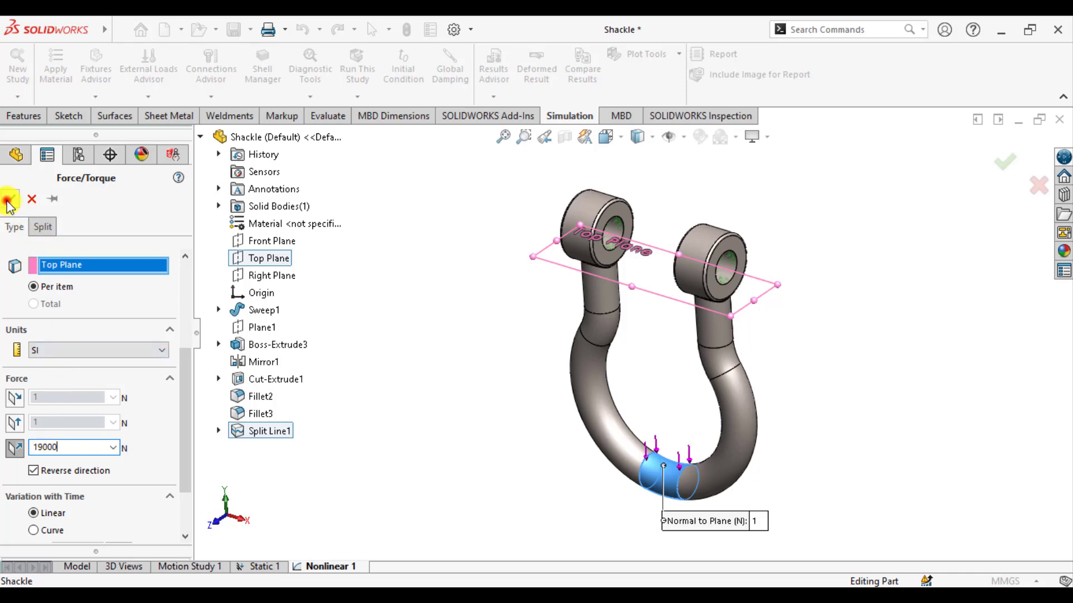
{"action": "left_click", "coordinate": [7, 200]}
{"action": "left_click", "coordinate": [420, 297]}
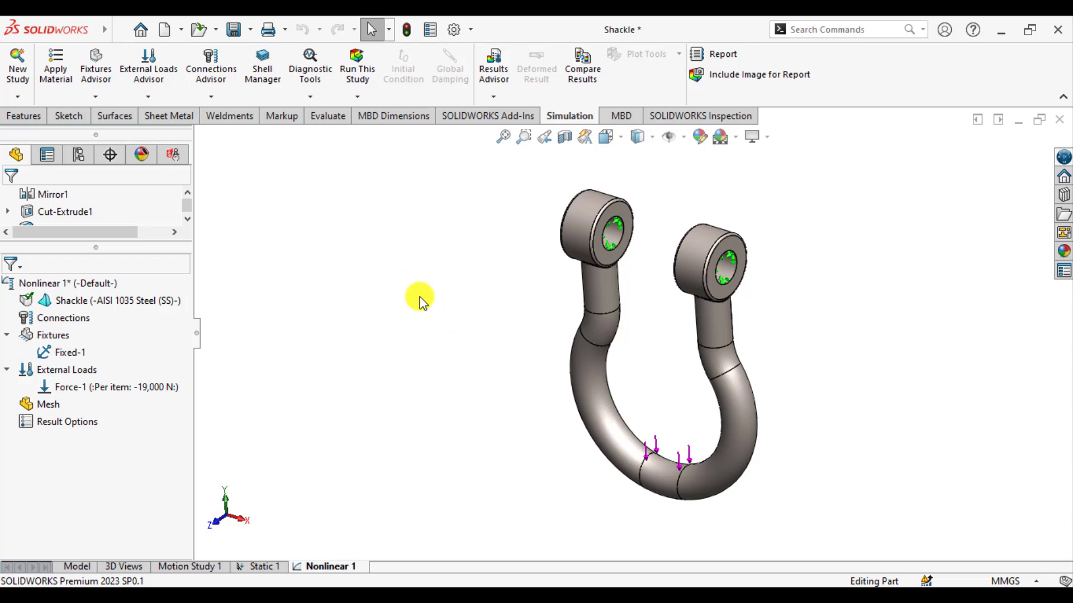
- Mesh the shackle with a curvature-based mesh, keeping the default density and element sizes
{"action": "right_click", "coordinate": [46, 404]}
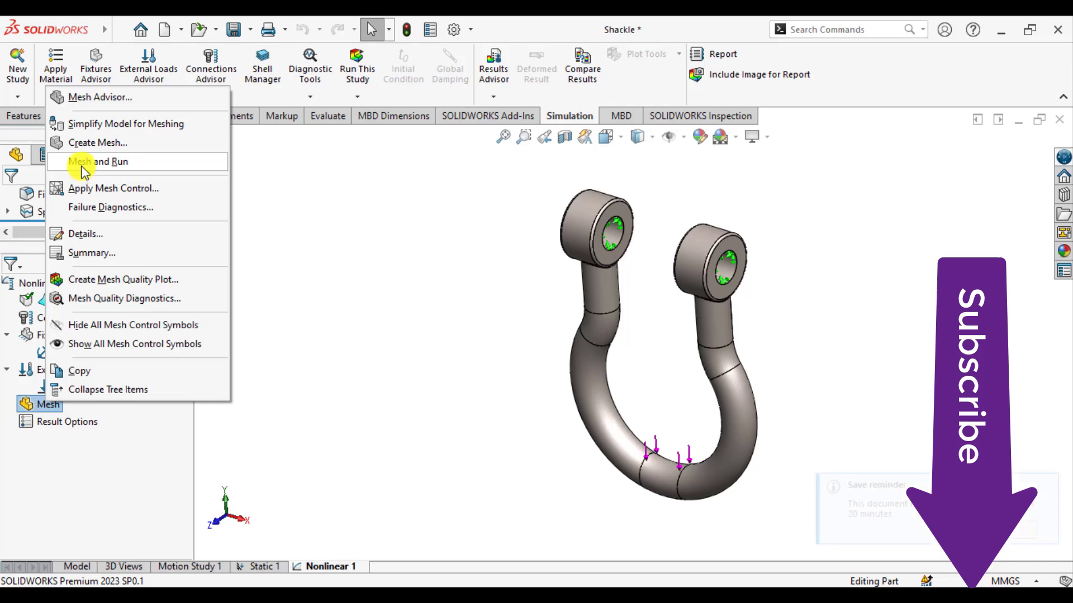
{"action": "left_click", "coordinate": [85, 143]}
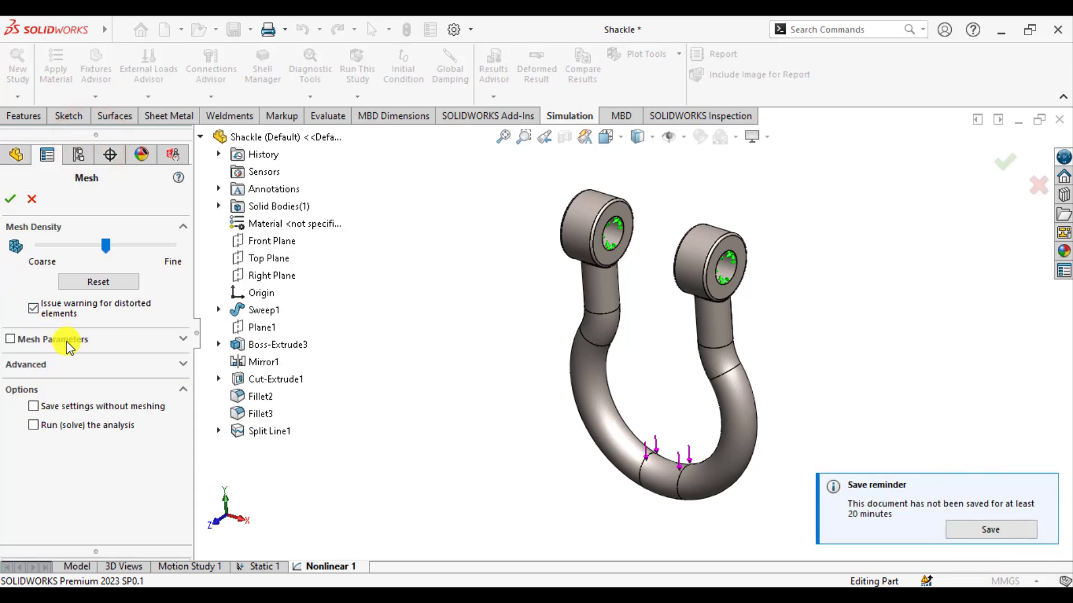
{"action": "left_click", "coordinate": [66, 339]}
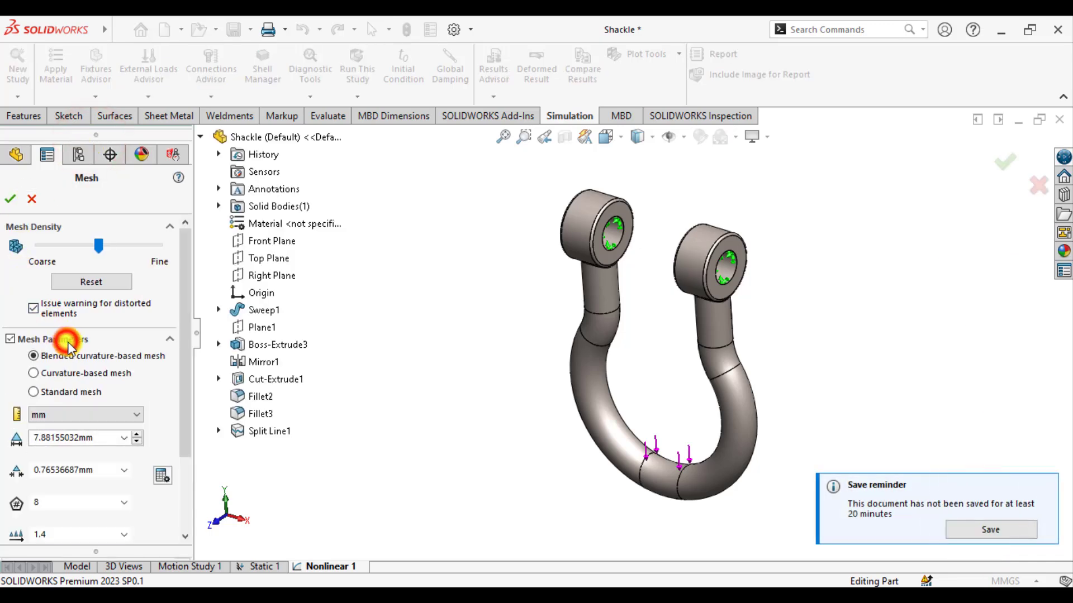
{"action": "left_click", "coordinate": [34, 373]}
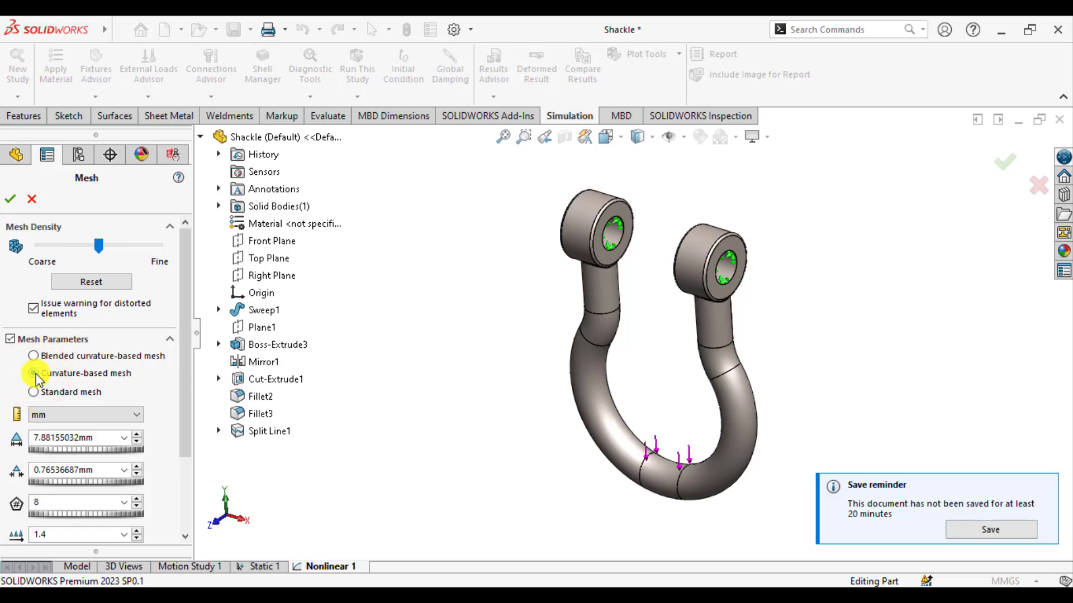
{"action": "left_click", "coordinate": [9, 199]}
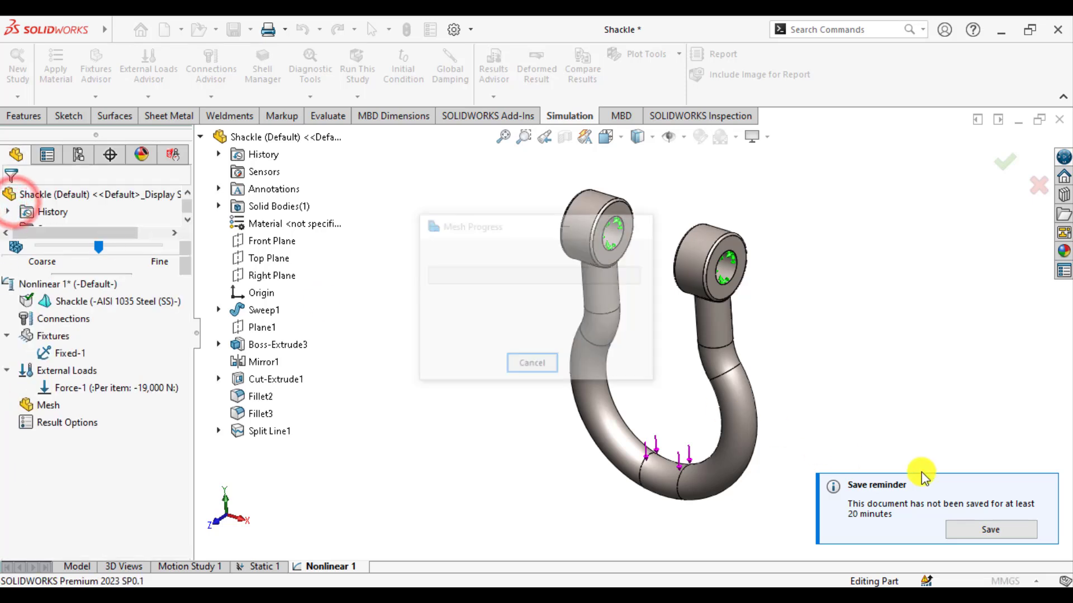
{"action": "left_click", "coordinate": [1046, 488]}
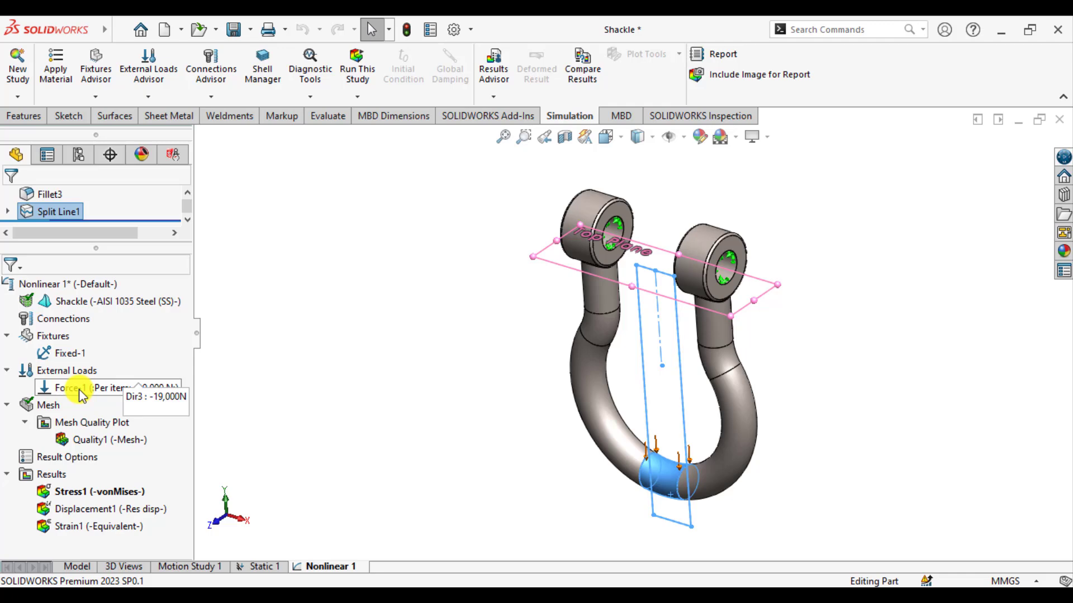
- Edit the 19000 N force to vary with time by a user-defined curve through points (0, 0) and (1, 1)
{"action": "right_click", "coordinate": [79, 389]}
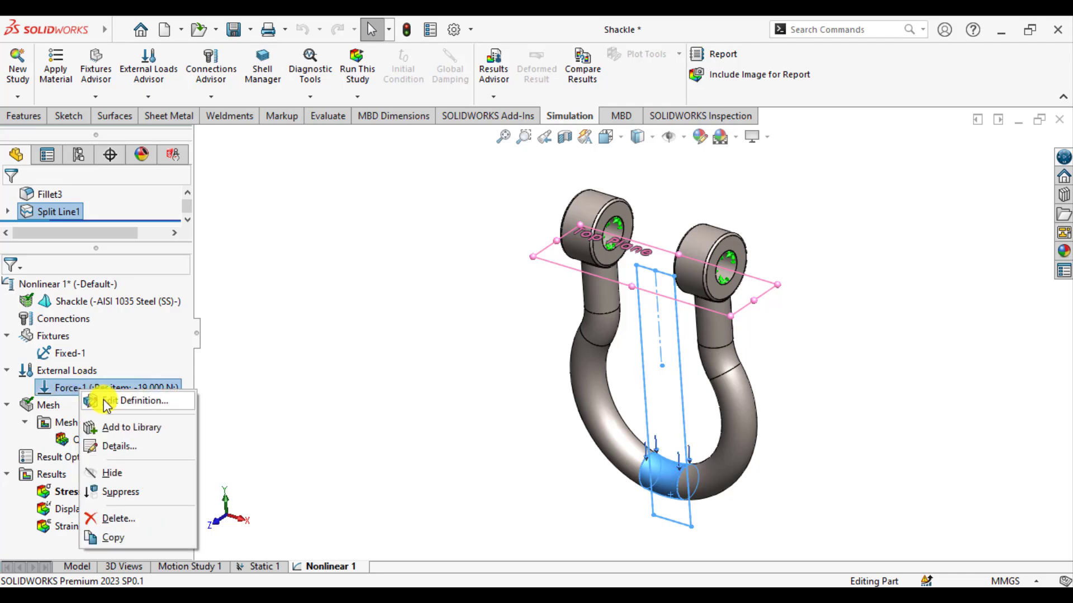
{"action": "left_click", "coordinate": [131, 401]}
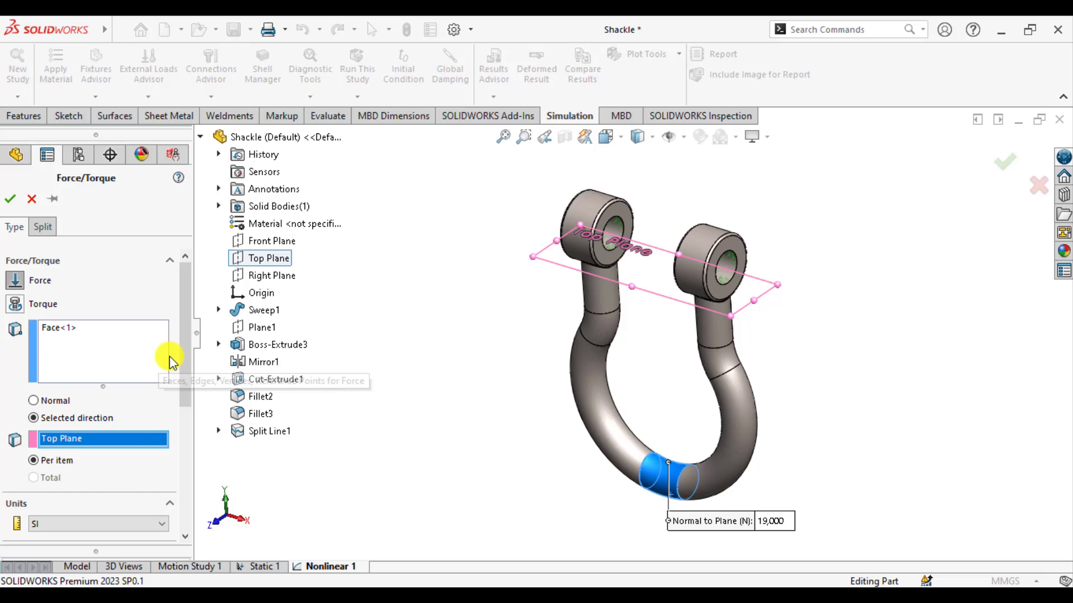
{"action": "left_click_drag", "start_coordinate": [183, 355], "coordinate": [199, 486]}
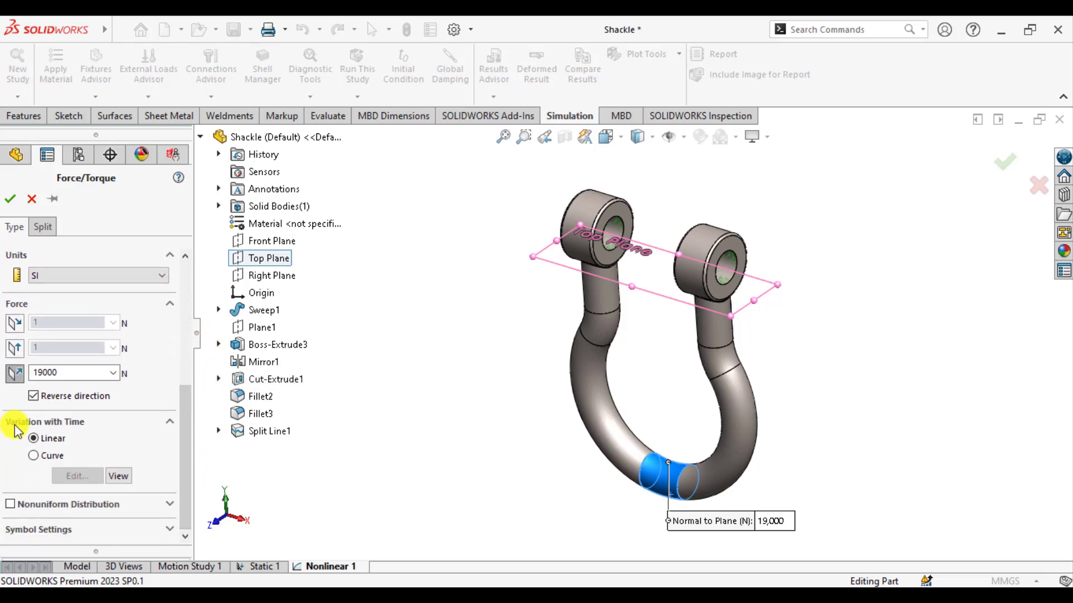
{"action": "left_click", "coordinate": [35, 456]}
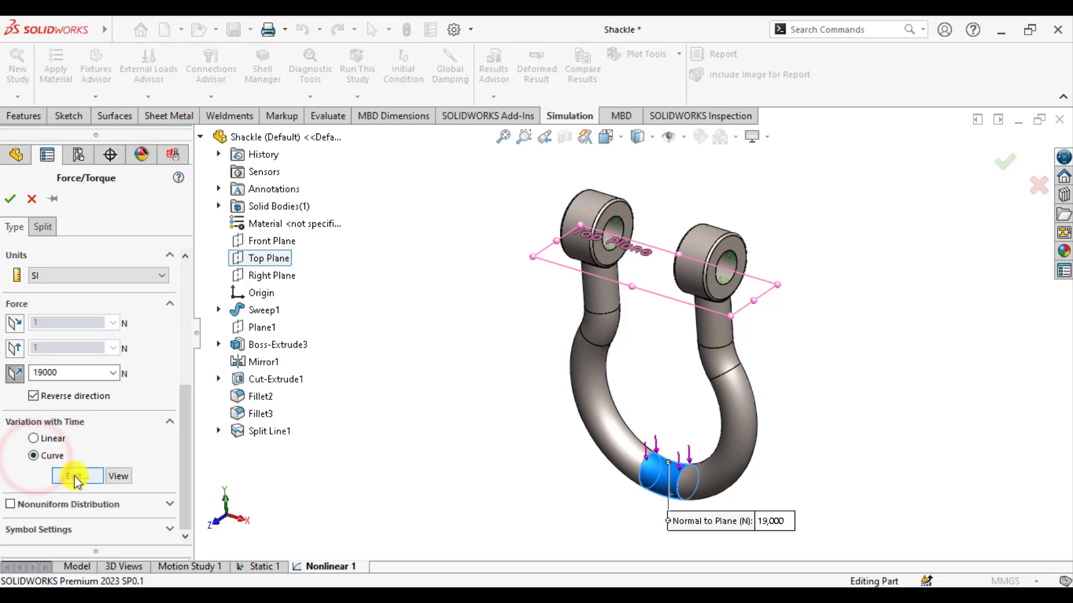
{"action": "left_click", "coordinate": [76, 475]}
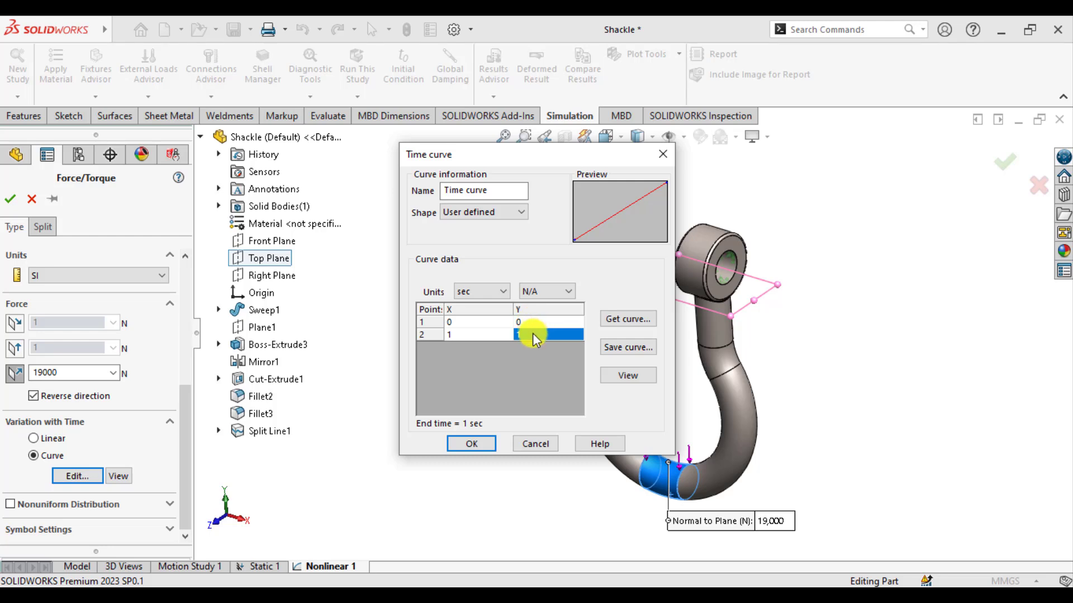
{"action": "left_click", "coordinate": [446, 336]}
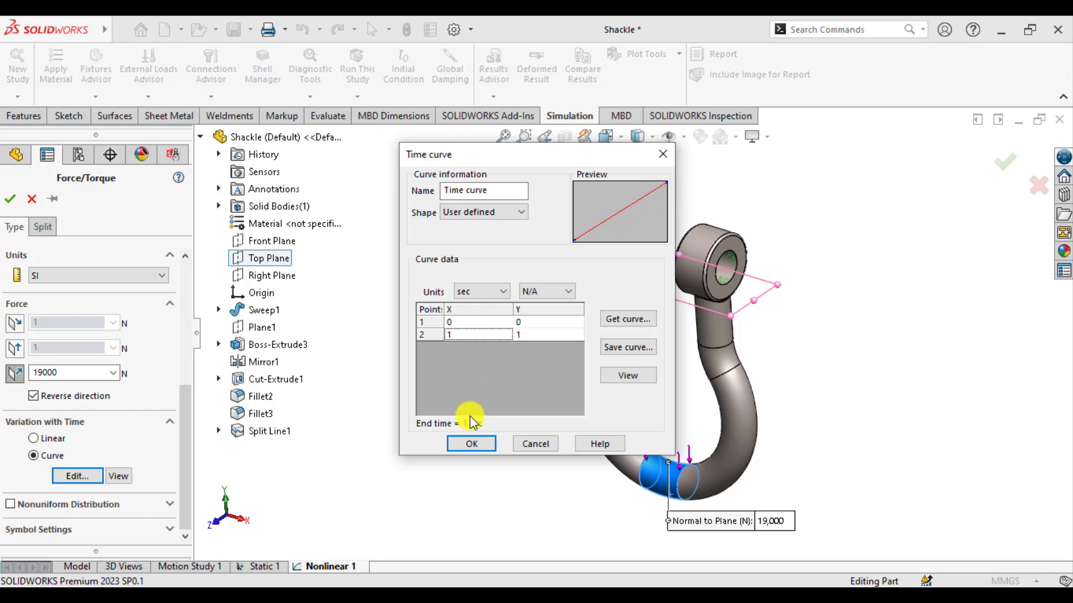
{"action": "left_click", "coordinate": [471, 443]}
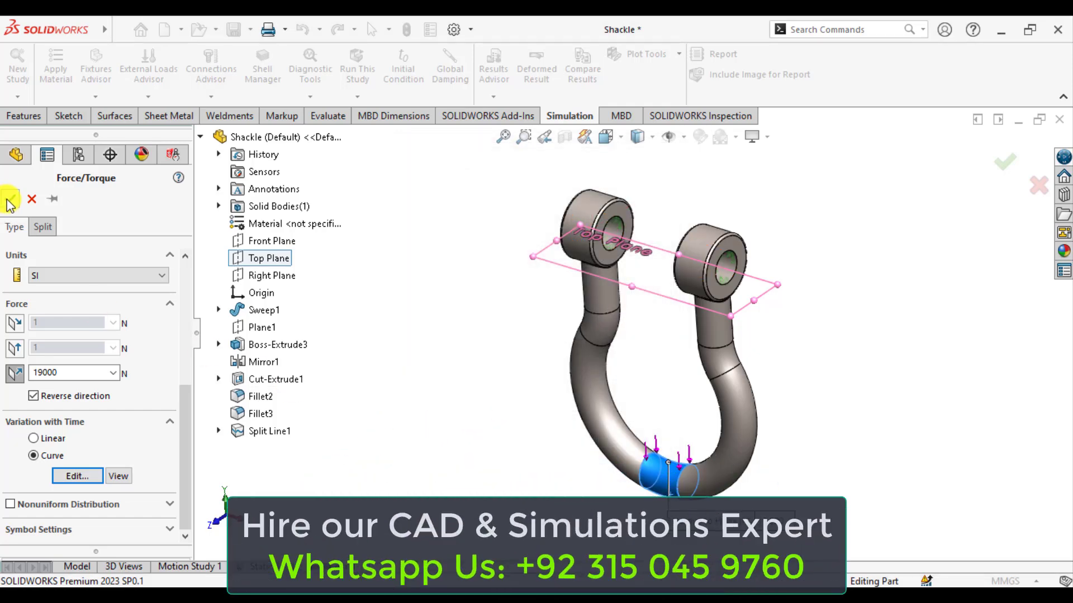
{"action": "left_click", "coordinate": [9, 200]}
- Run the nonlinear study with intermediate results shown during solving
{"action": "left_click", "coordinate": [447, 310]}
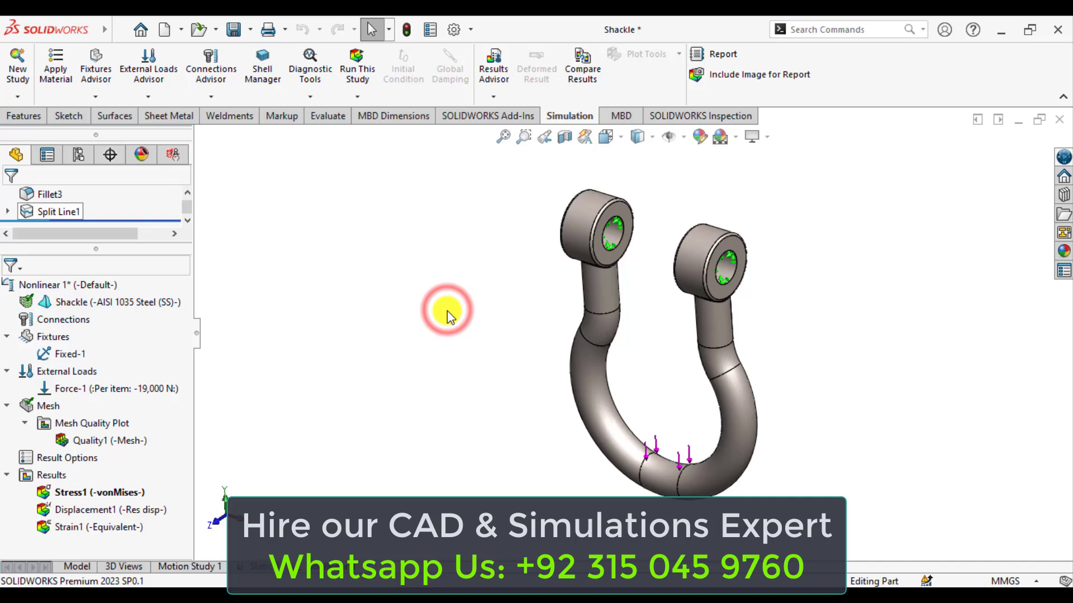
{"action": "left_click", "coordinate": [357, 66]}
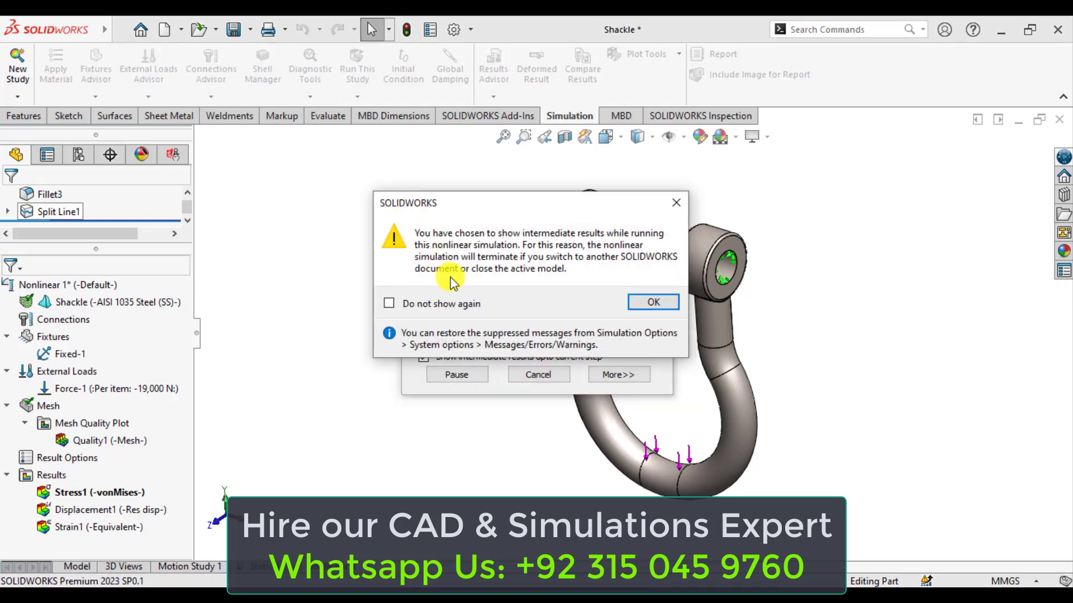
{"action": "left_click", "coordinate": [642, 300]}
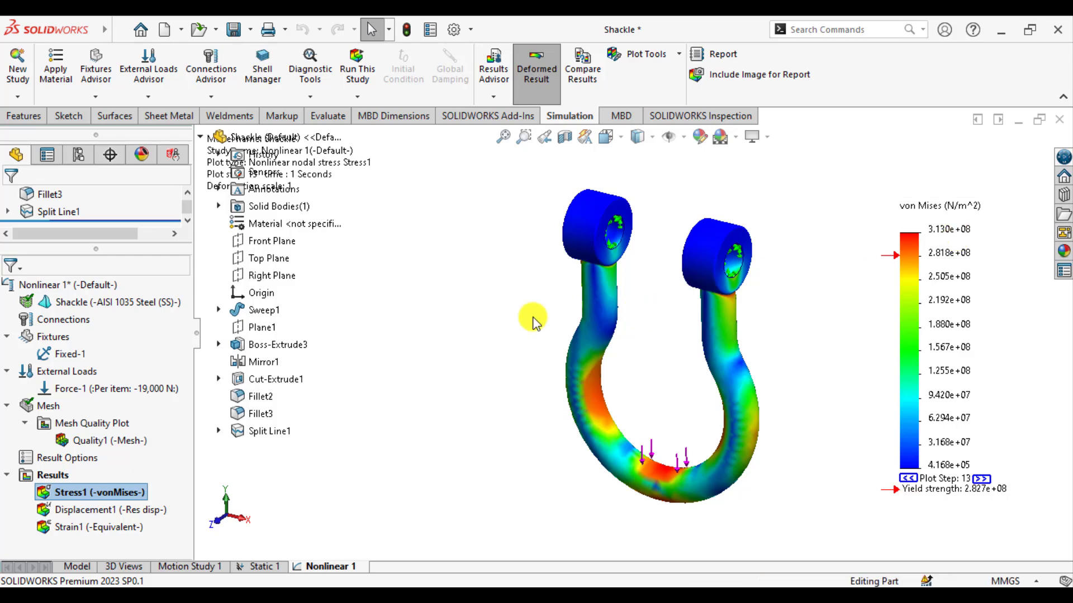
- Compare the von Mises stress plot of the Static 1 study with that of the Nonlinear 1 study
{"action": "left_click", "coordinate": [259, 567]}
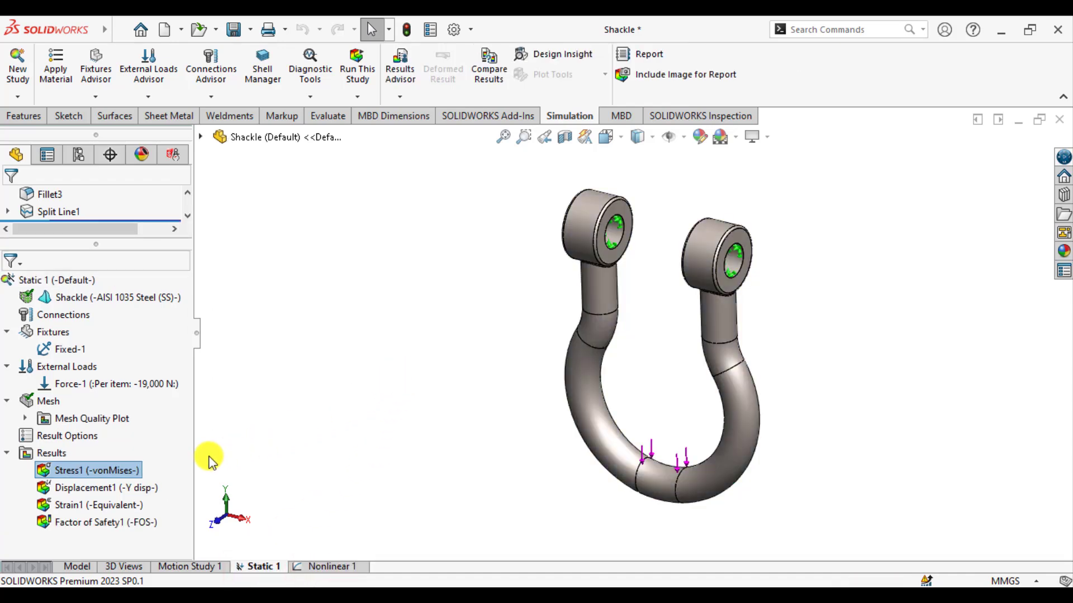
{"action": "left_click", "coordinate": [94, 471]}
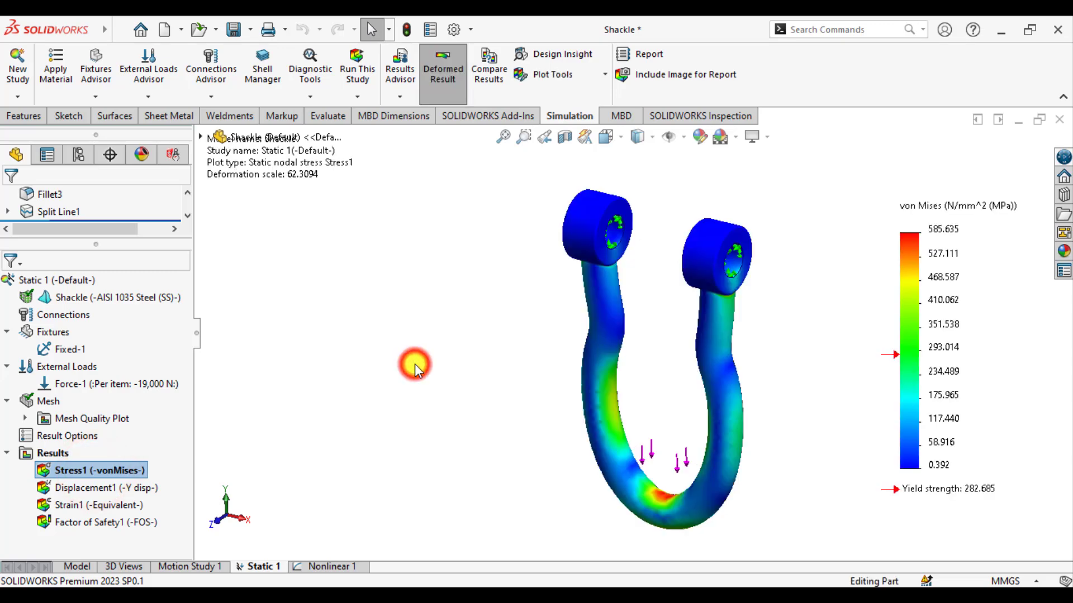
{"action": "left_click", "coordinate": [415, 364]}
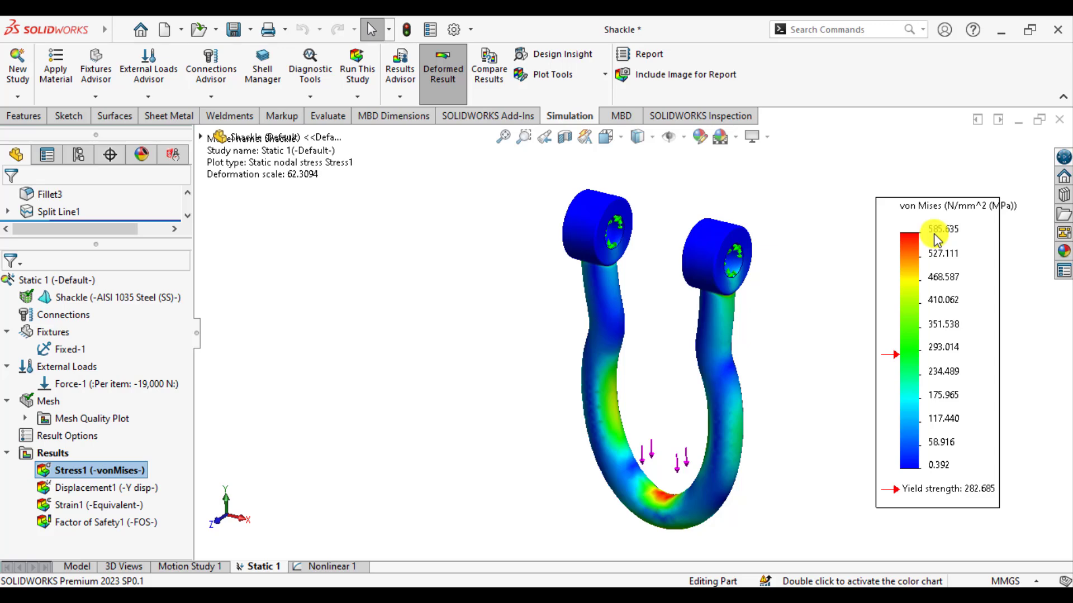
{"action": "left_click", "coordinate": [338, 568]}
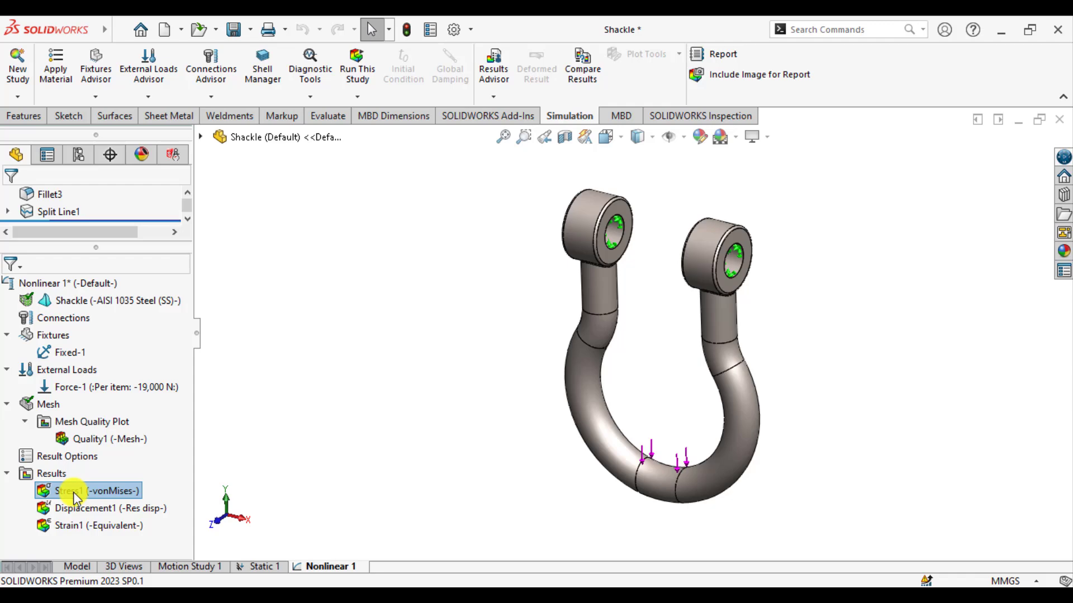
{"action": "double_click", "coordinate": [72, 495]}
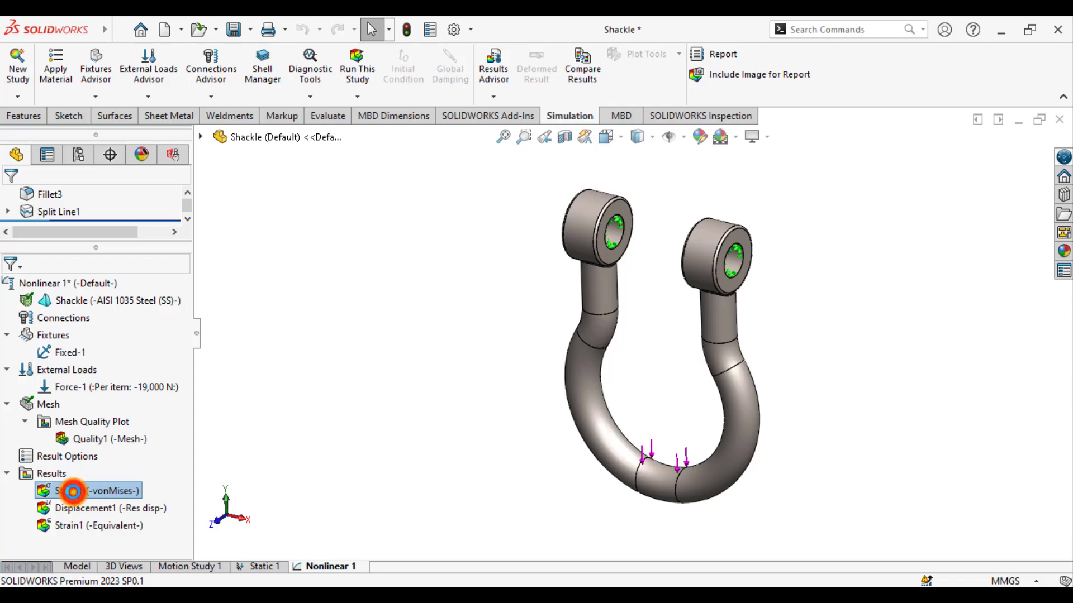
{"action": "left_click", "coordinate": [414, 365]}
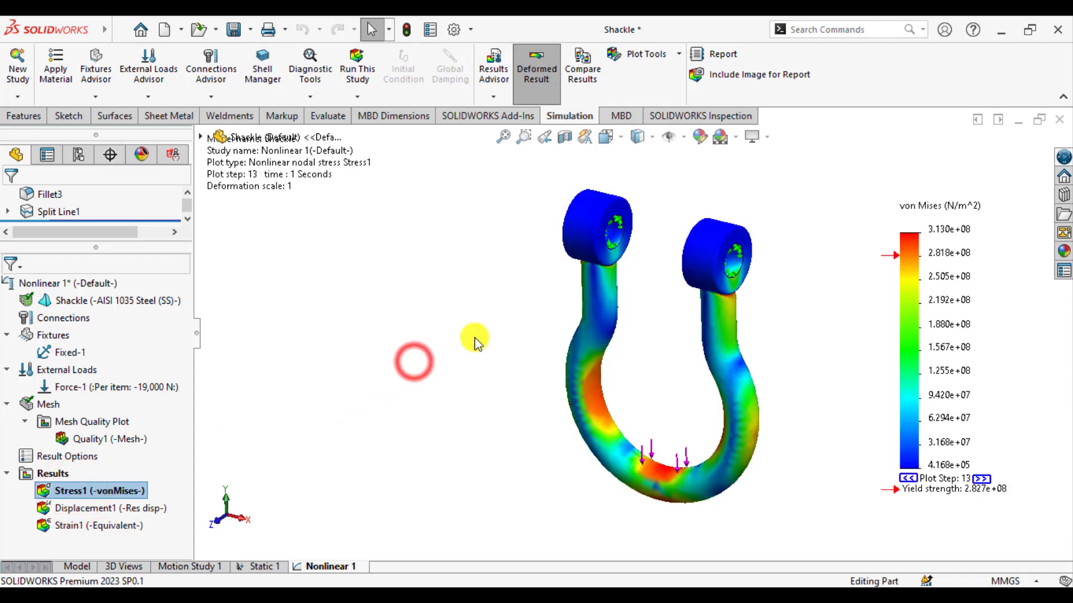
- Examine the nonlinear von Mises stress at earlier time steps, going back to plot step 11
{"action": "left_click", "coordinate": [908, 479]}
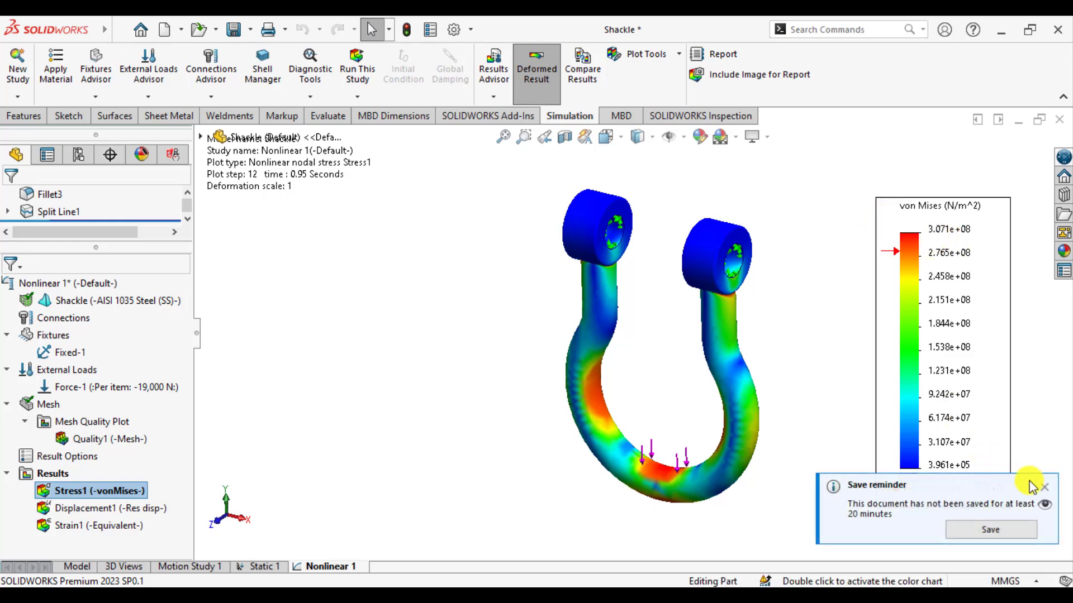
{"action": "left_click", "coordinate": [1039, 487]}
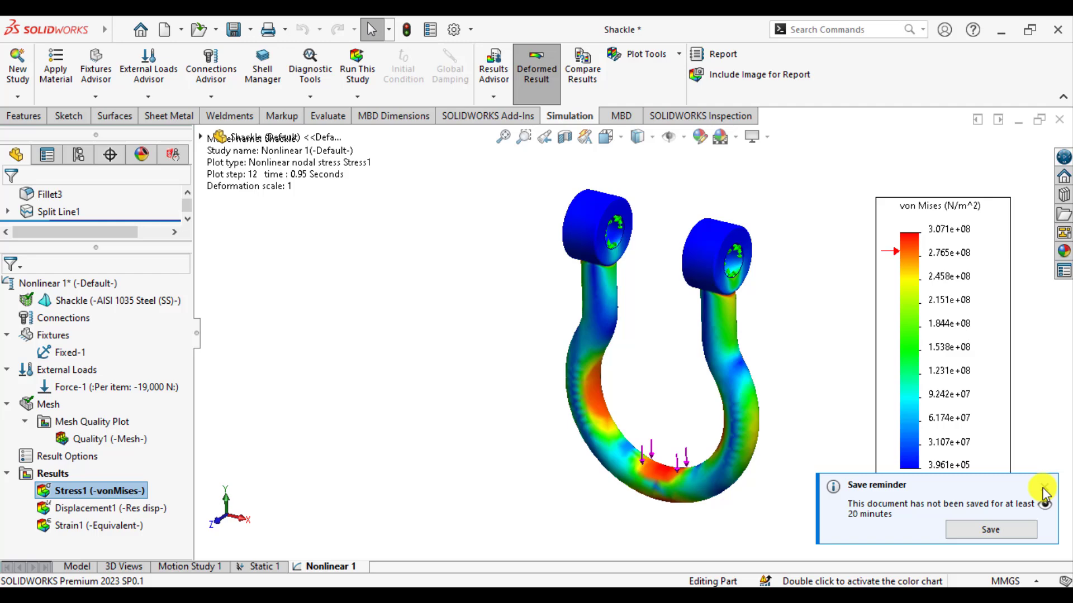
{"action": "left_click", "coordinate": [1042, 489]}
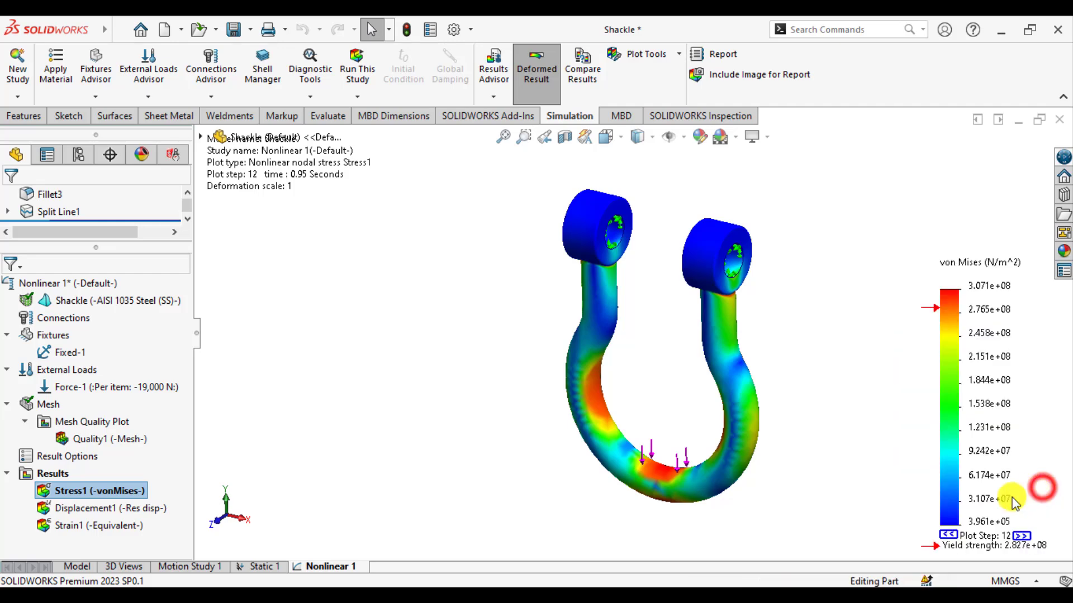
{"action": "left_click", "coordinate": [949, 535]}
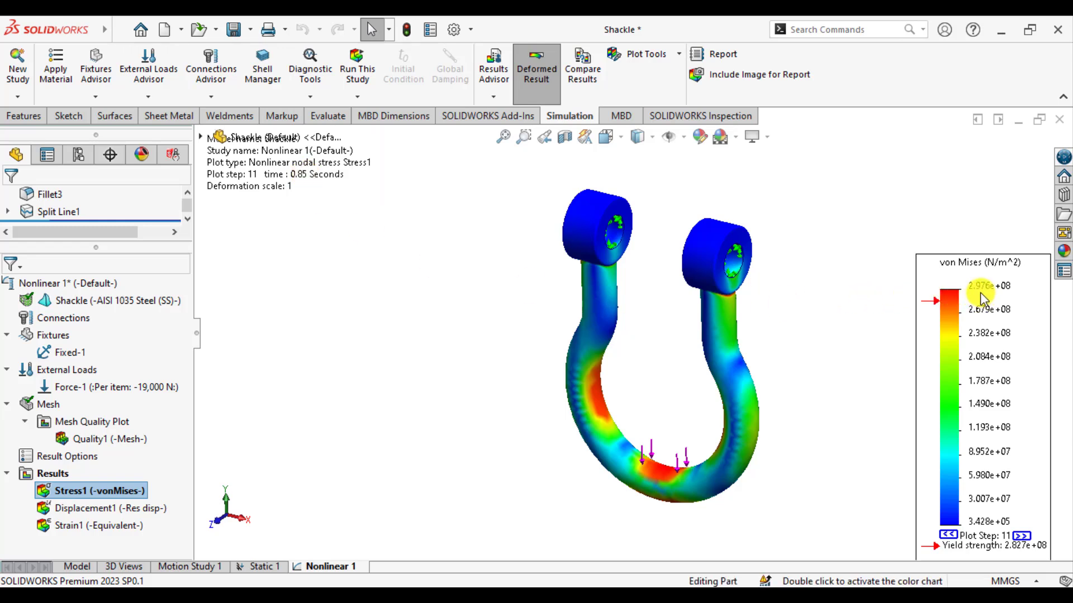
{"action": "left_click", "coordinate": [816, 288]}
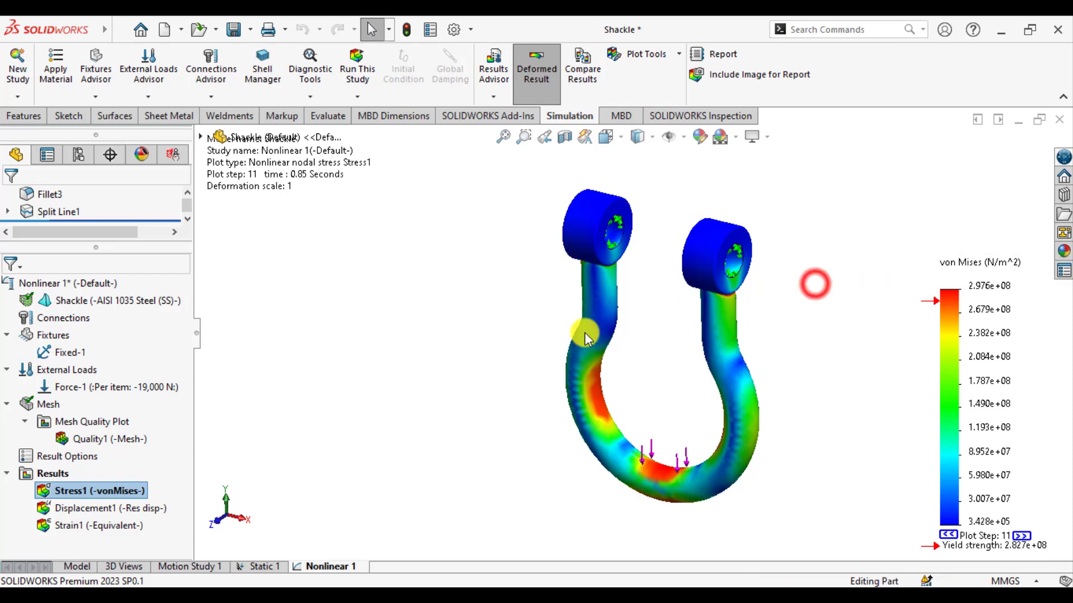
- Display the nonlinear resultant displacement plot and go back through the time steps to plot step 11
{"action": "left_click", "coordinate": [71, 508]}
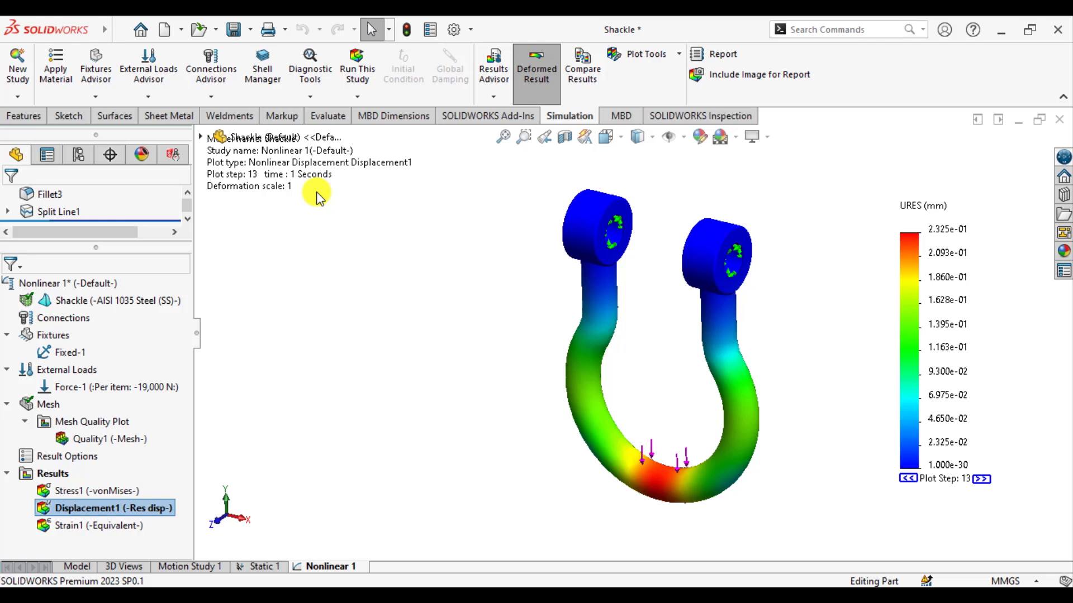
{"action": "left_click", "coordinate": [906, 479]}
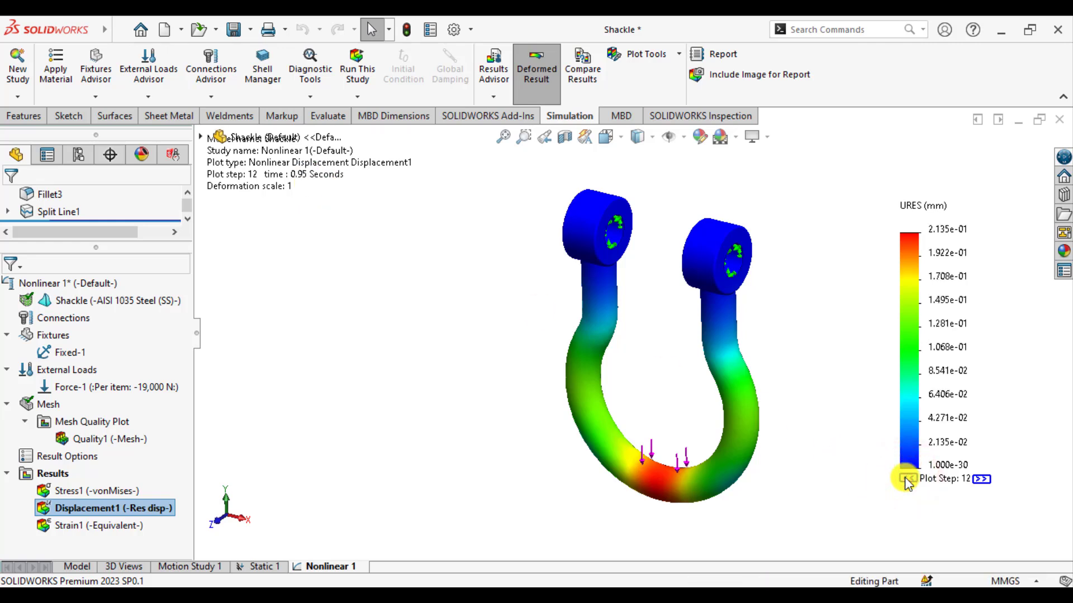
{"action": "left_click", "coordinate": [906, 479]}
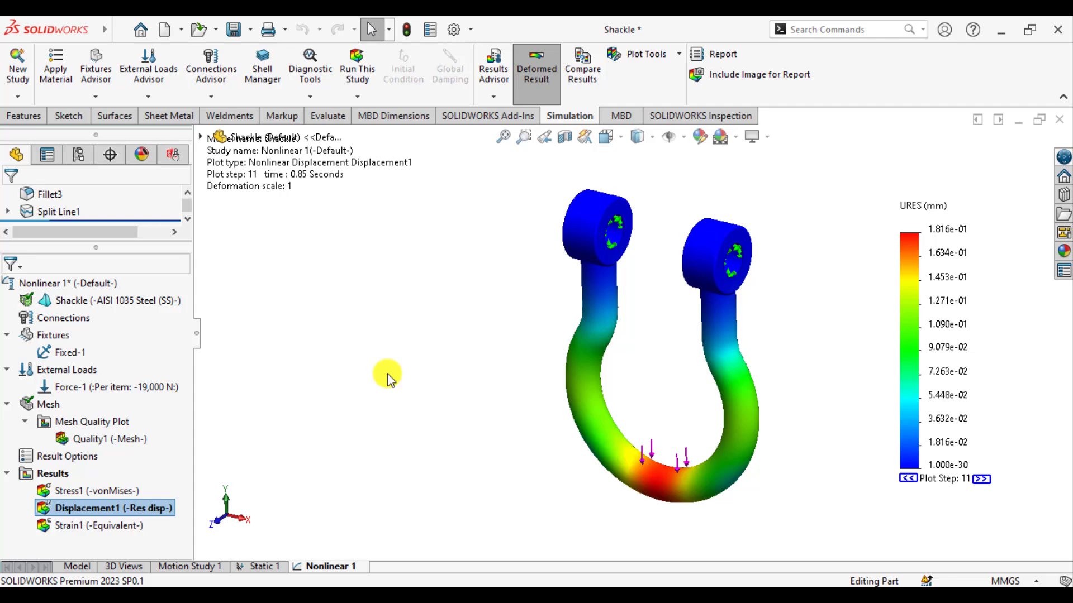
- Start a time history plot and add node 1898 on the split face at the bottom of the bow
{"action": "right_click", "coordinate": [50, 476]}
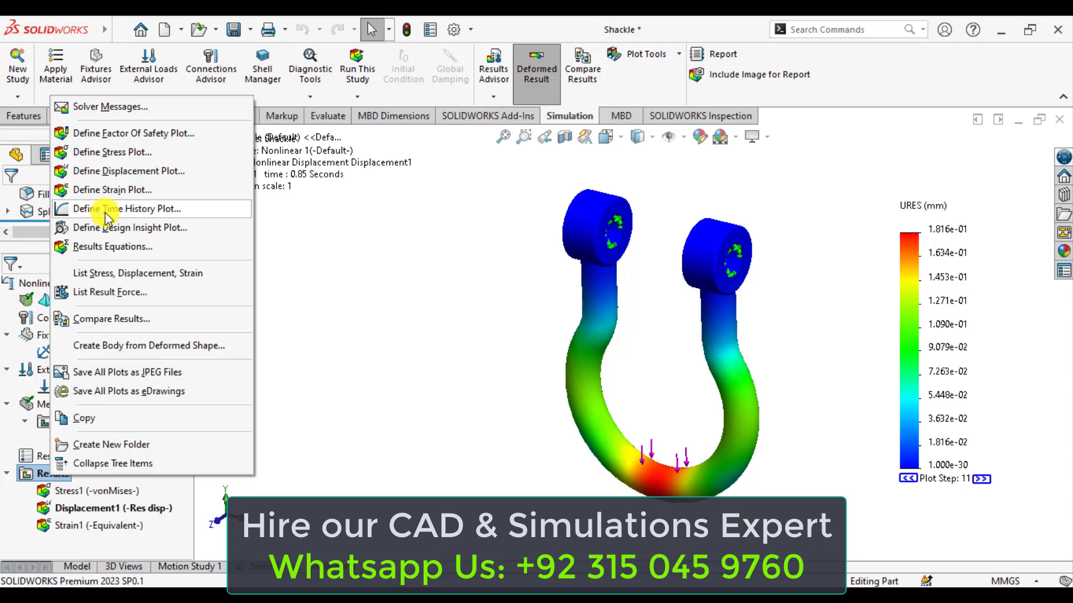
{"action": "left_click", "coordinate": [106, 214]}
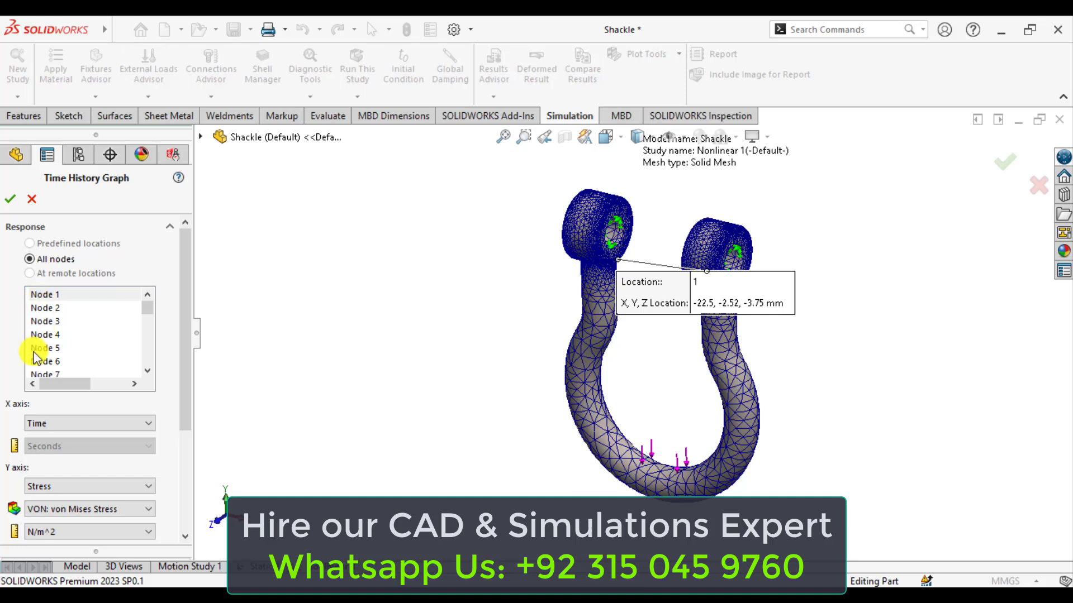
{"action": "left_click", "coordinate": [644, 476]}
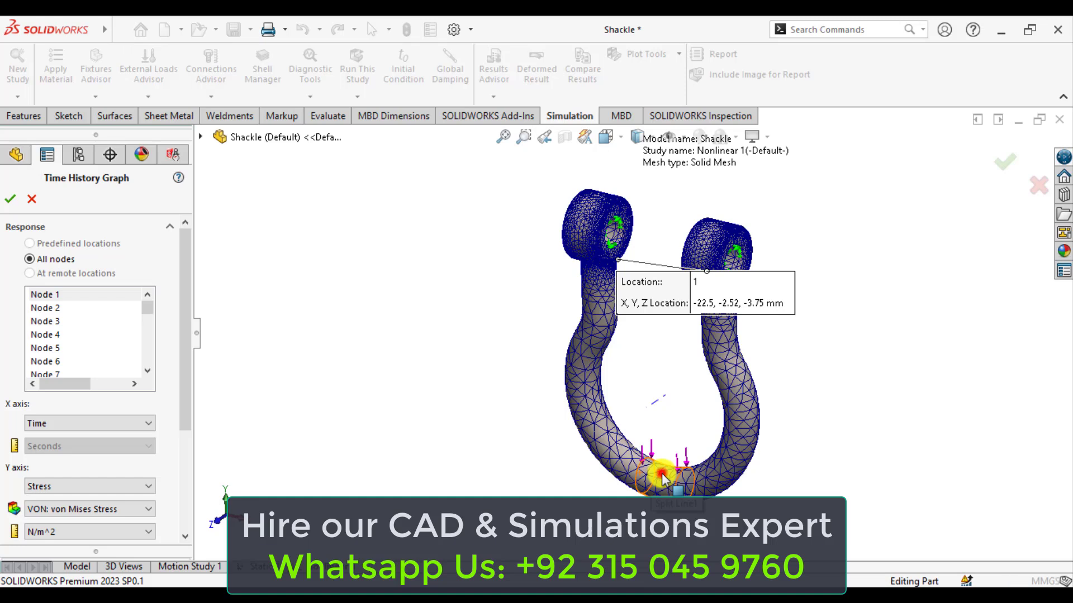
{"action": "left_click", "coordinate": [662, 477]}
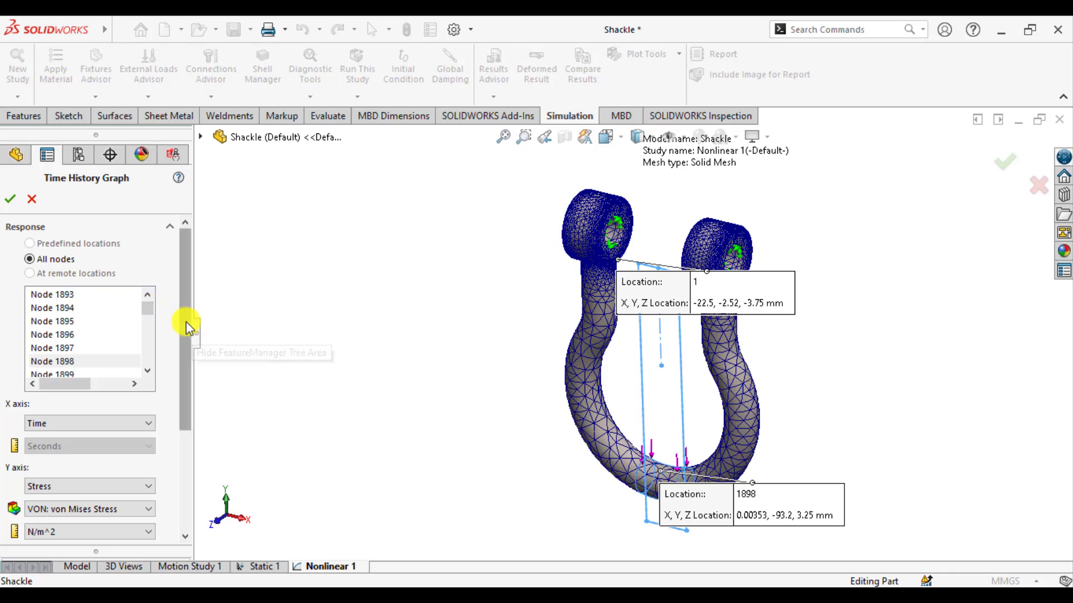
- Set the stress units to N/mm^2 (MPa), generate the response graph over the full time range, and move its window clear for viewing
{"action": "left_click_drag", "start_coordinate": [185, 323], "coordinate": [184, 411]}
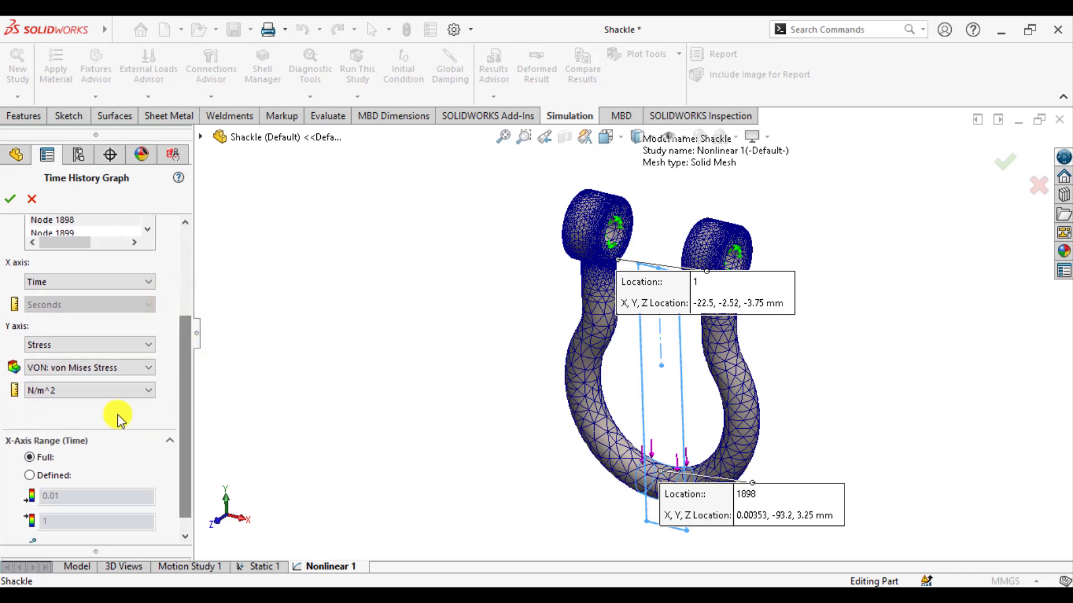
{"action": "left_click", "coordinate": [86, 385]}
{"action": "left_click", "coordinate": [74, 439]}
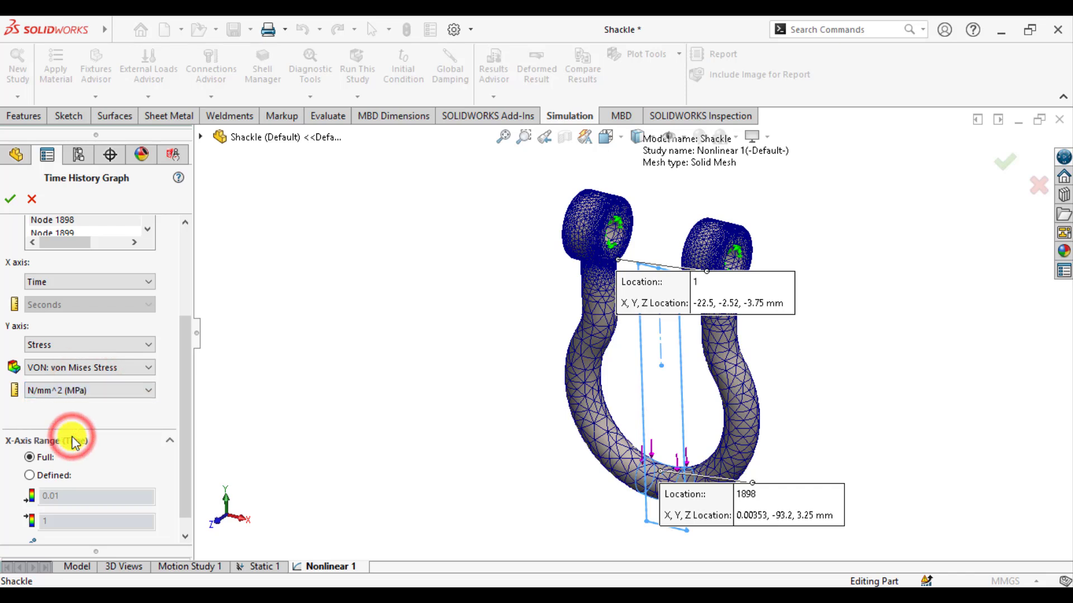
{"action": "left_click_drag", "start_coordinate": [187, 354], "coordinate": [185, 419]}
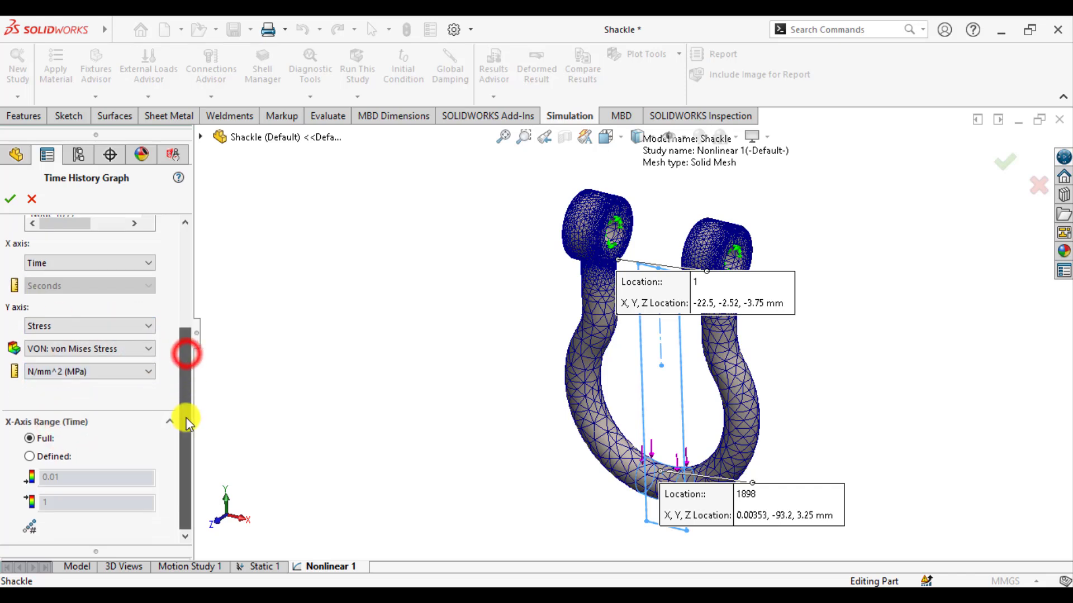
{"action": "left_click", "coordinate": [10, 199]}
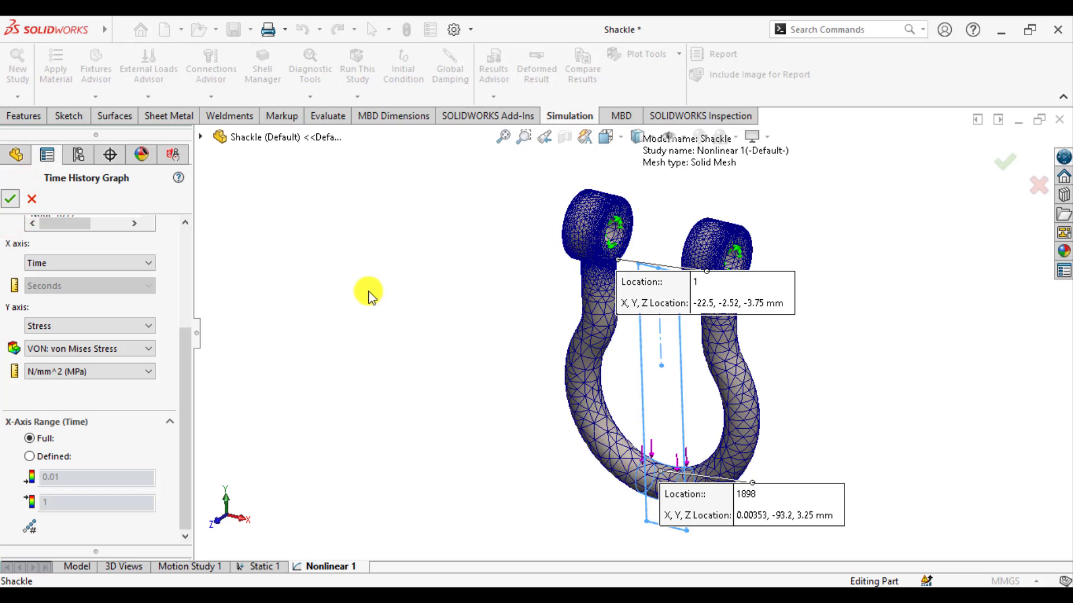
{"action": "left_click", "coordinate": [11, 205]}
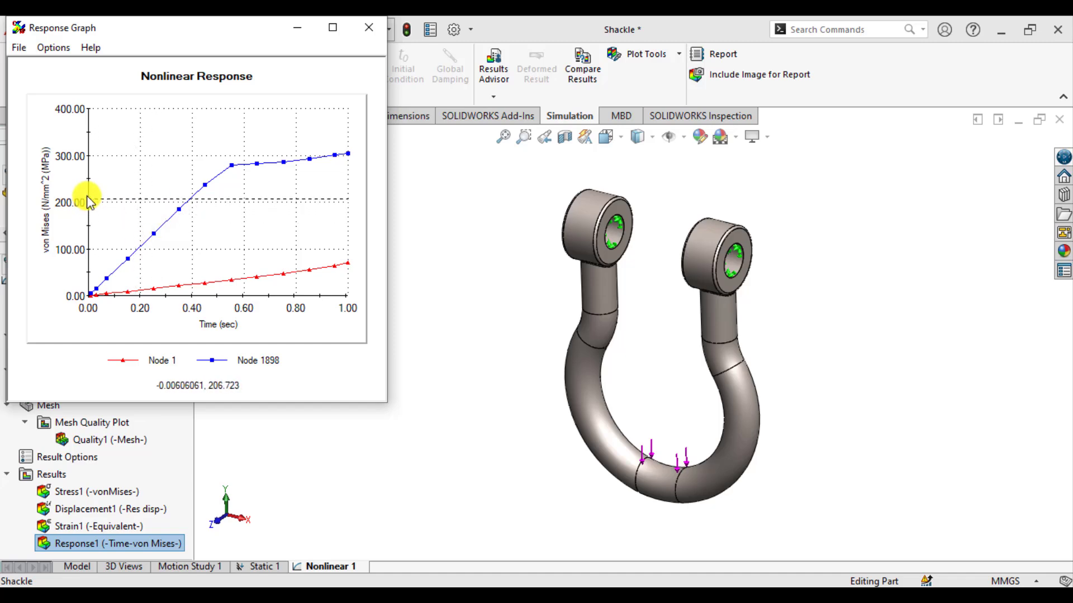
{"action": "left_click_drag", "start_coordinate": [188, 34], "coordinate": [296, 153]}
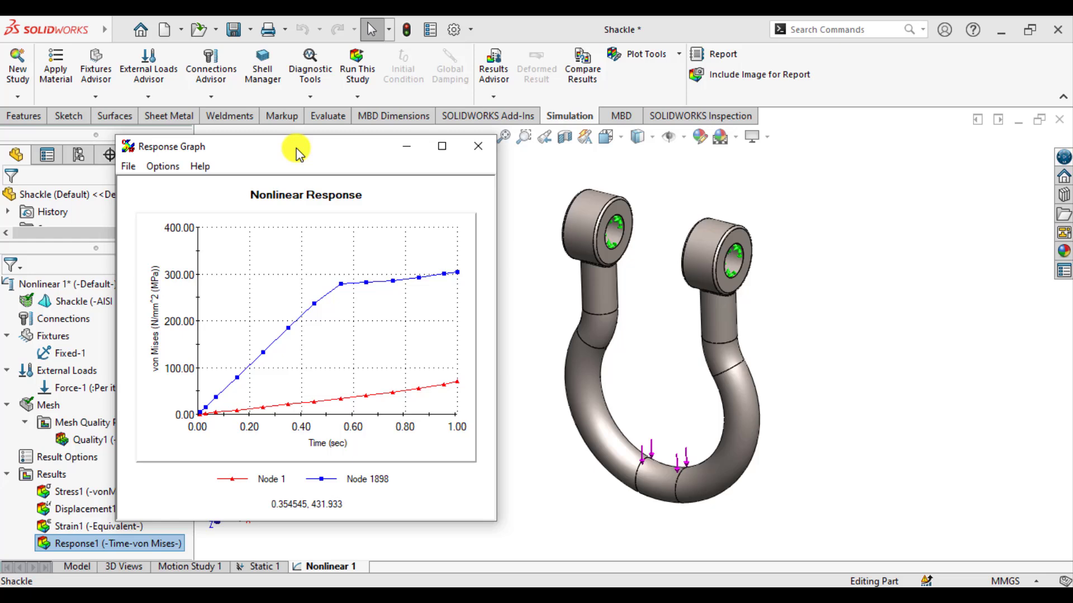